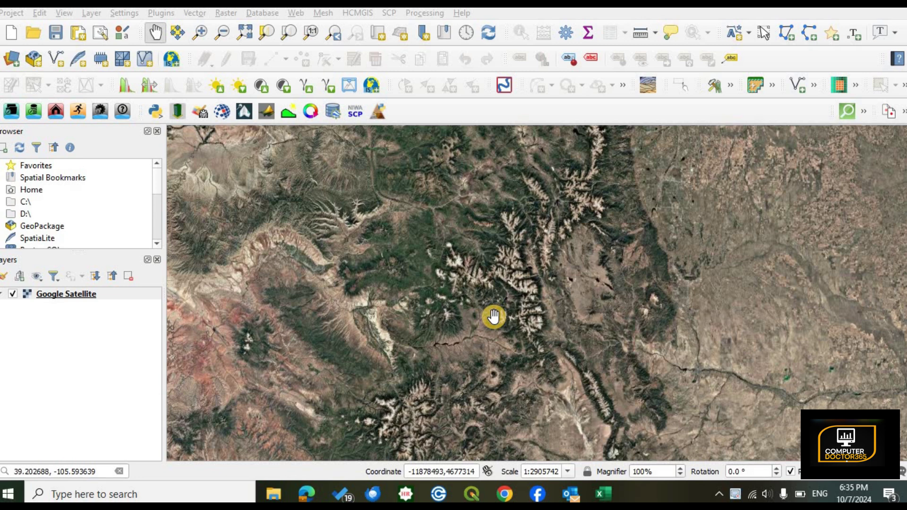
left_click(345, 12)
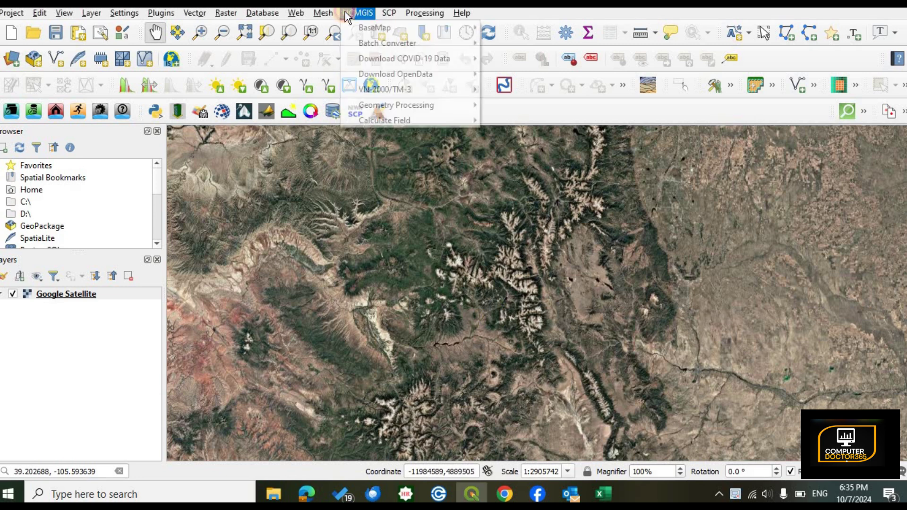
mouse_move(403, 29)
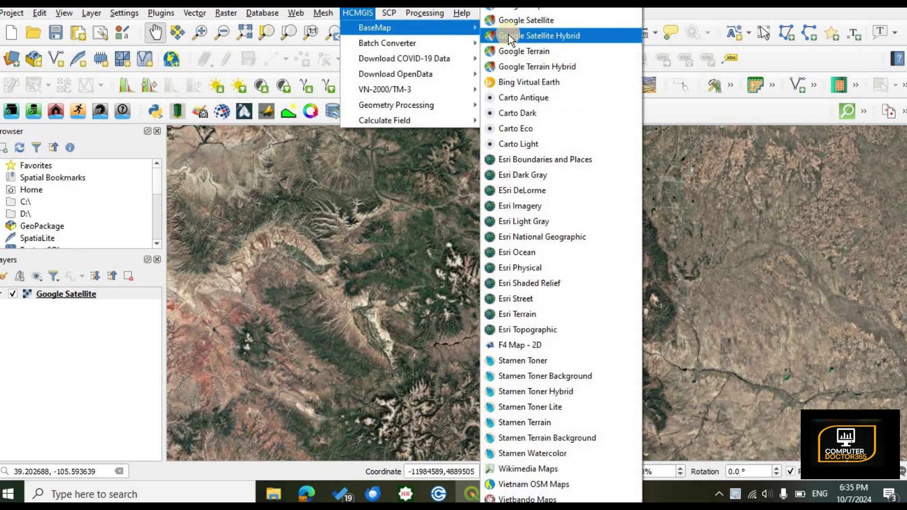
left_click(722, 113)
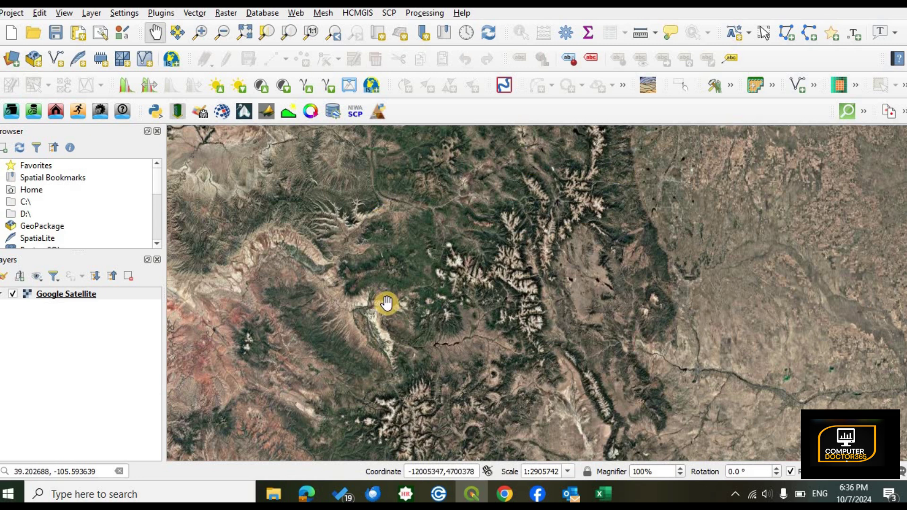
Step: Create a new print layout titled "Colarodo US" and maximize its window
left_click(8, 12)
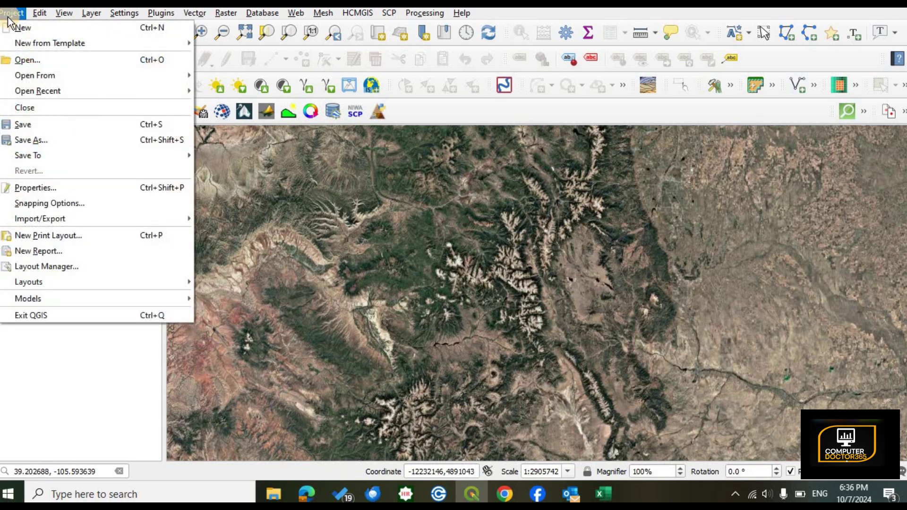
left_click(80, 237)
type("Colarodo US")
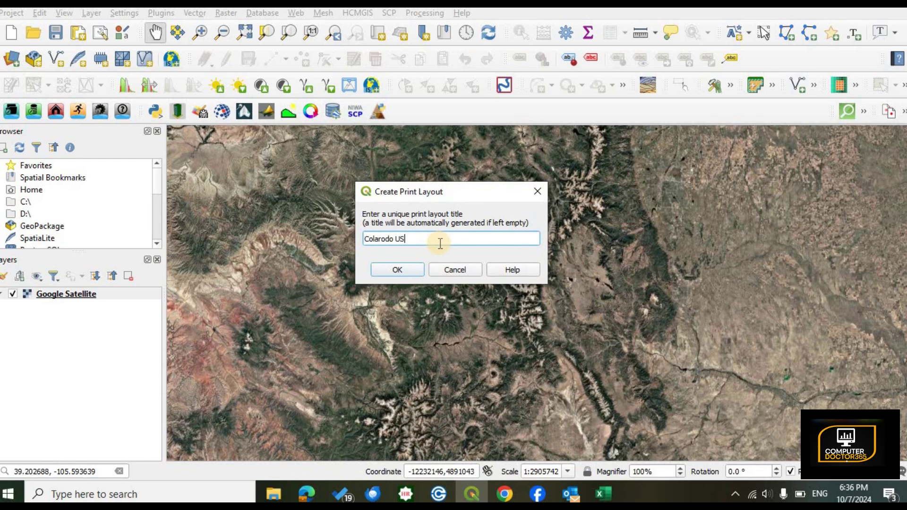
left_click(397, 269)
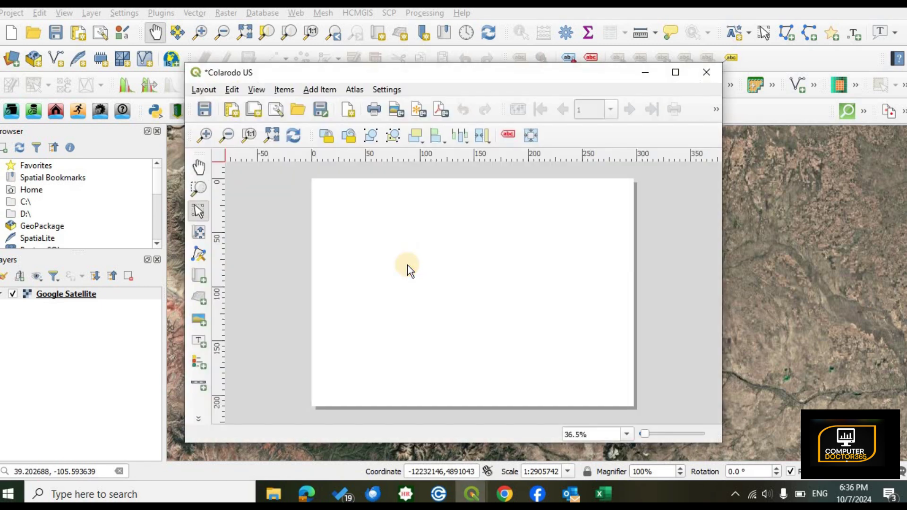
left_click(676, 73)
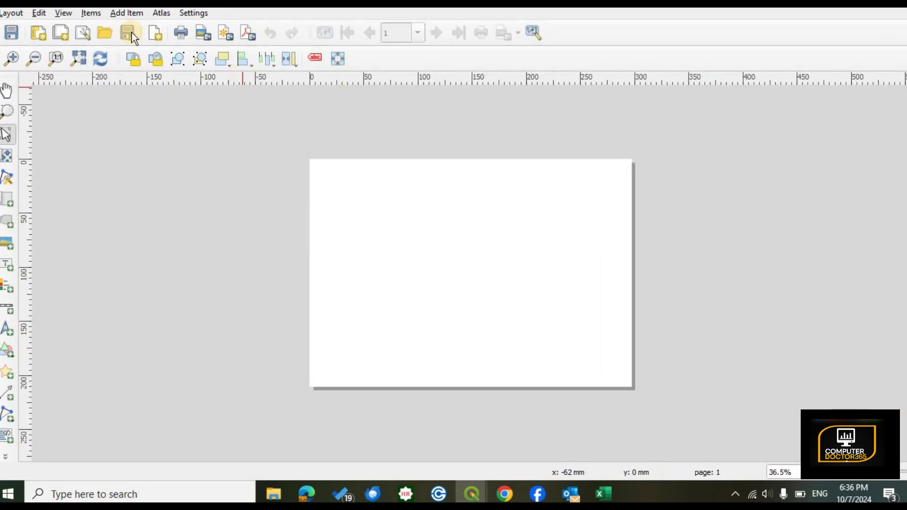
Step: Add a map item that covers the entire layout page and show it enlarged
left_click(115, 14)
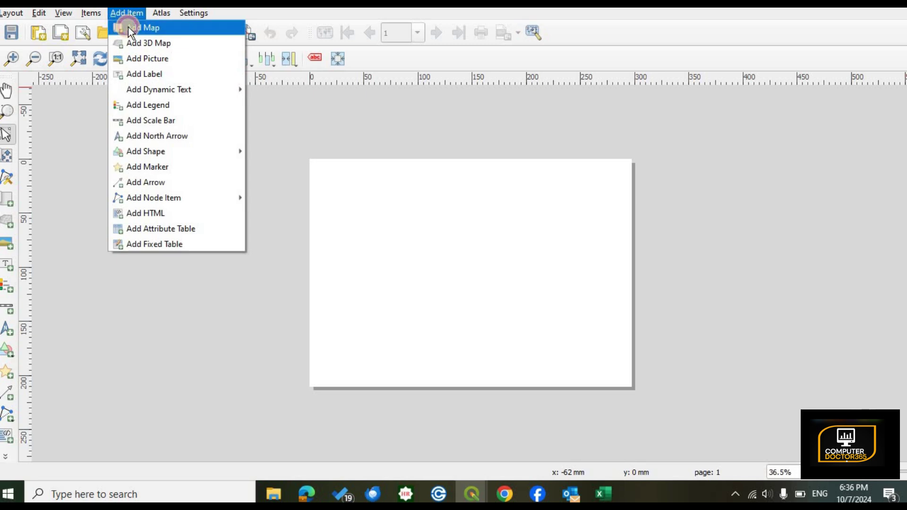
left_click(128, 26)
left_click_drag(310, 160, 630, 385)
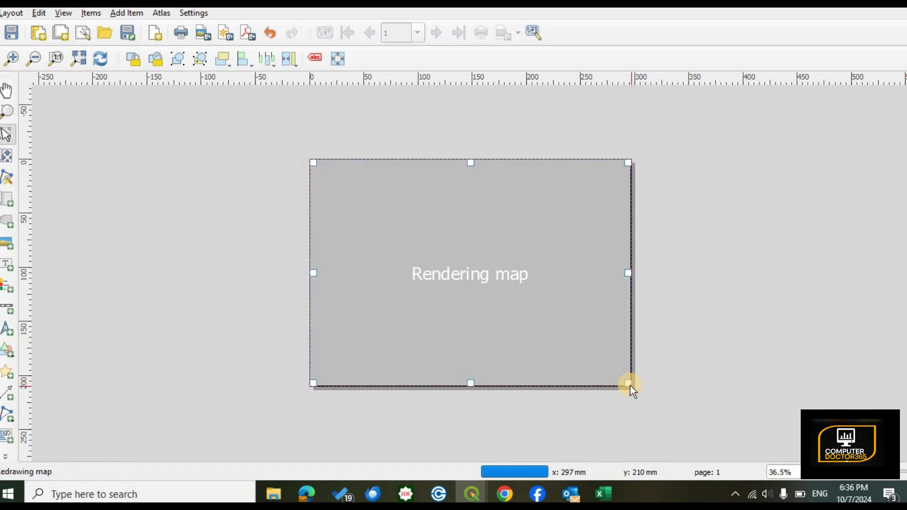
mouse_move(471, 493)
left_click(408, 430)
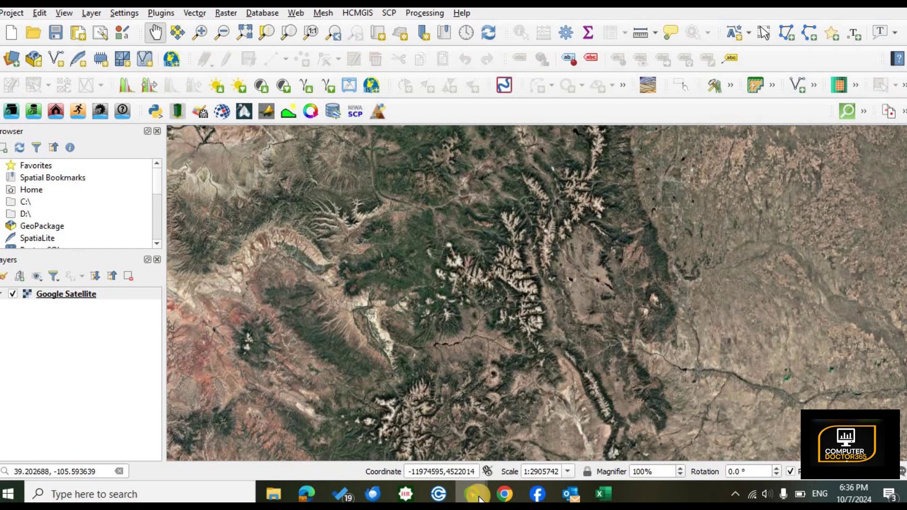
left_click(574, 441)
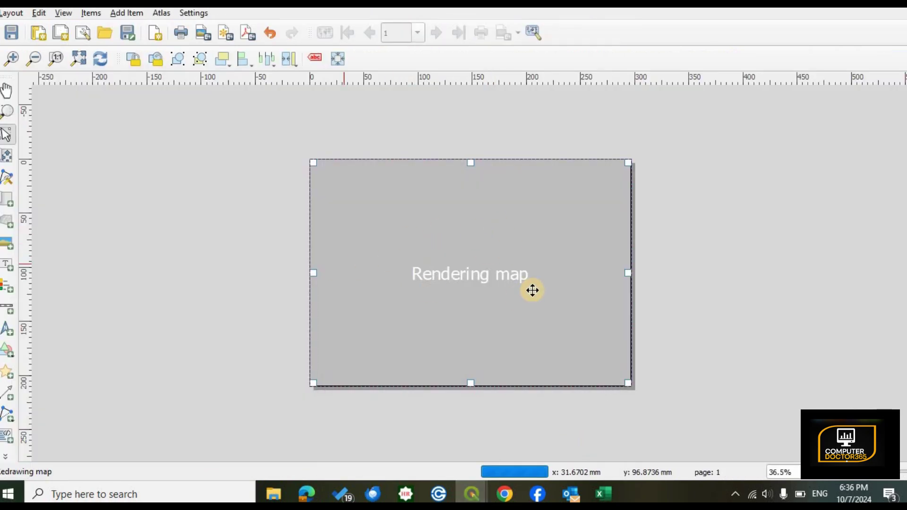
left_click(862, 471)
left_click(867, 478)
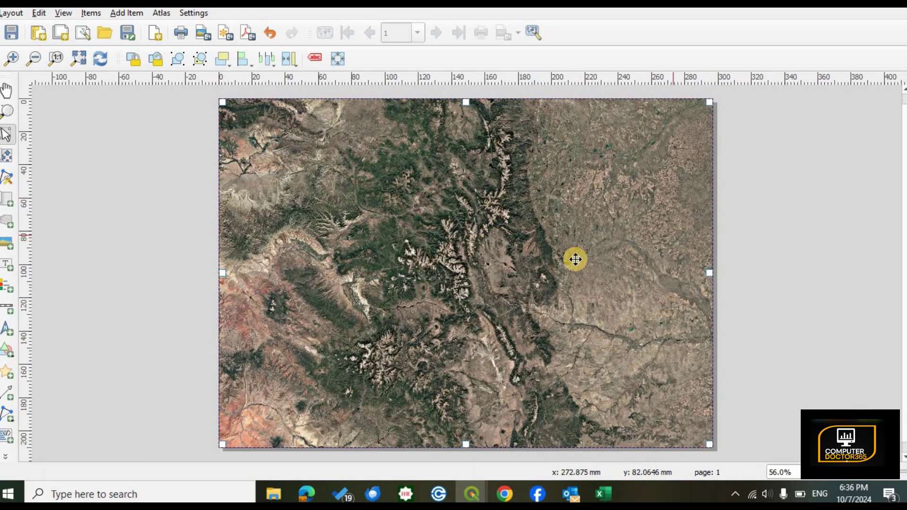
Step: Export the layout as a JPG image named "Colarodo US" in the Mapping folder on the Desktop
left_click(12, 15)
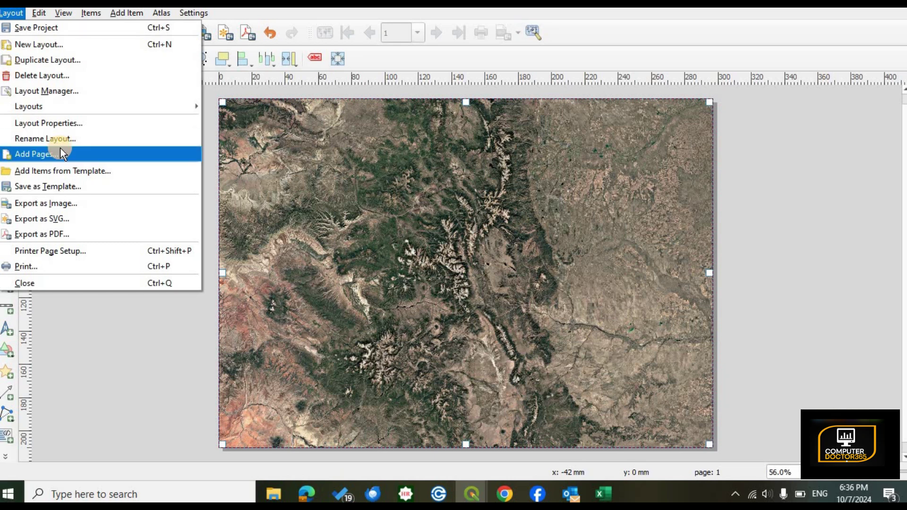
left_click(75, 205)
left_click(572, 329)
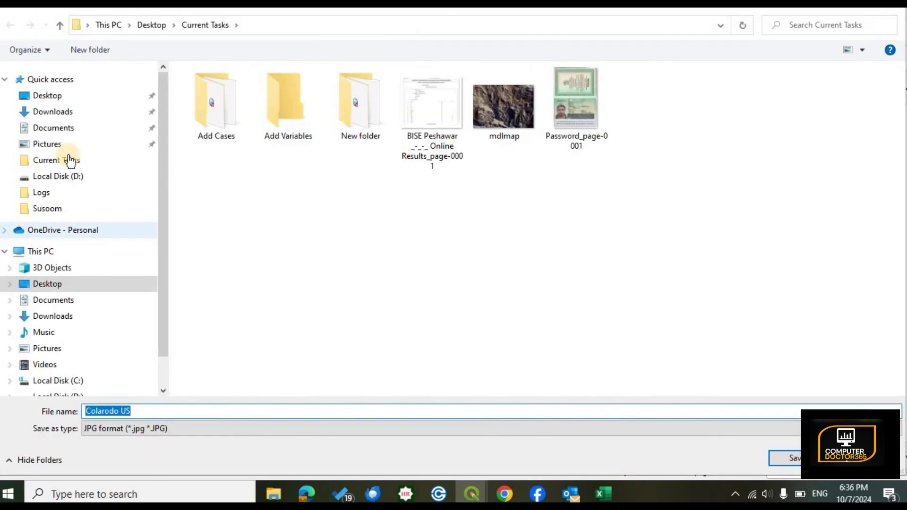
left_click(48, 95)
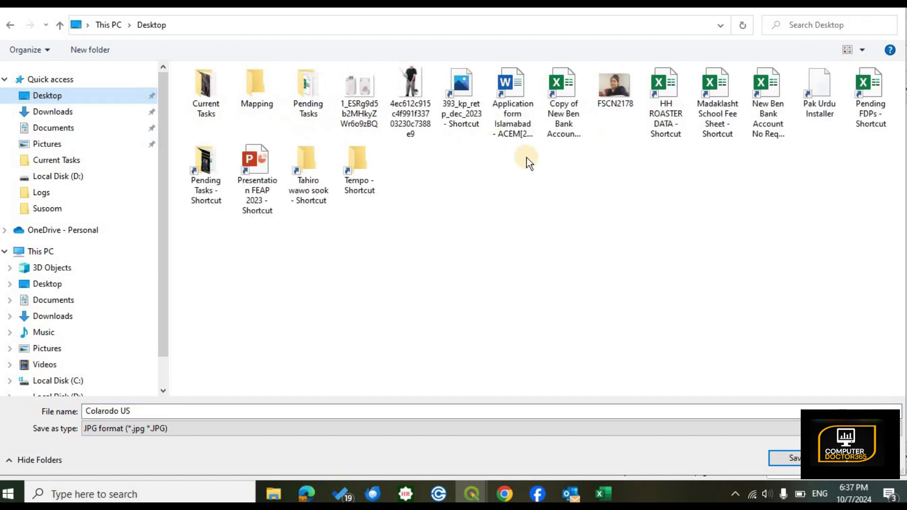
double_click(243, 104)
left_click(183, 409)
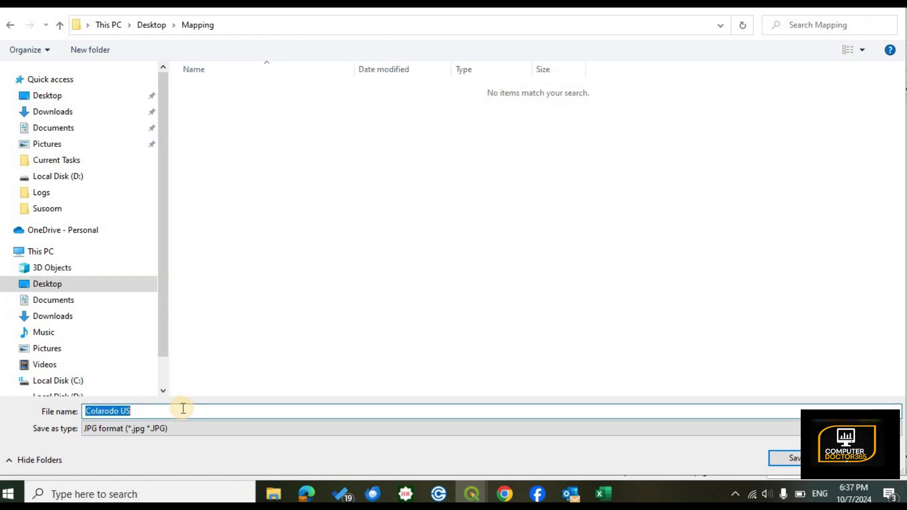
left_click(797, 459)
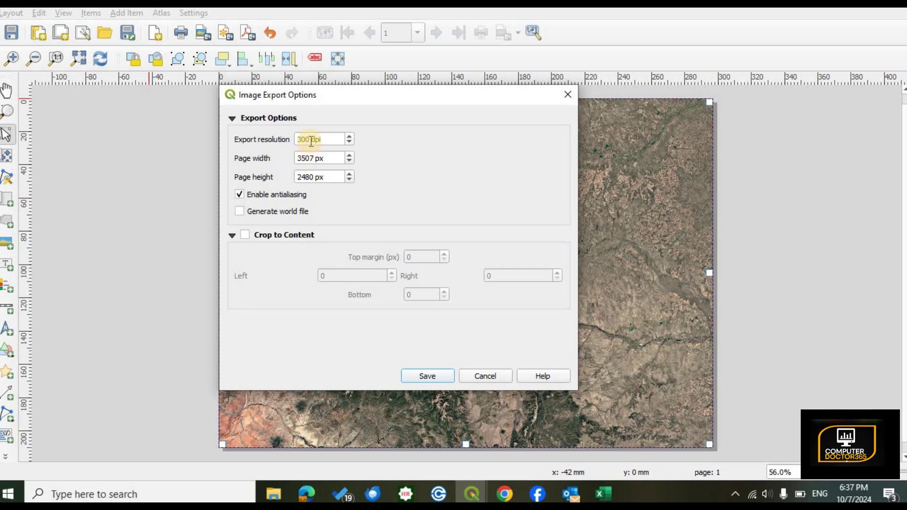
Step: Set the export page width to 8192 px, enable world file generation and save the image
left_click_drag(314, 157, 277, 156)
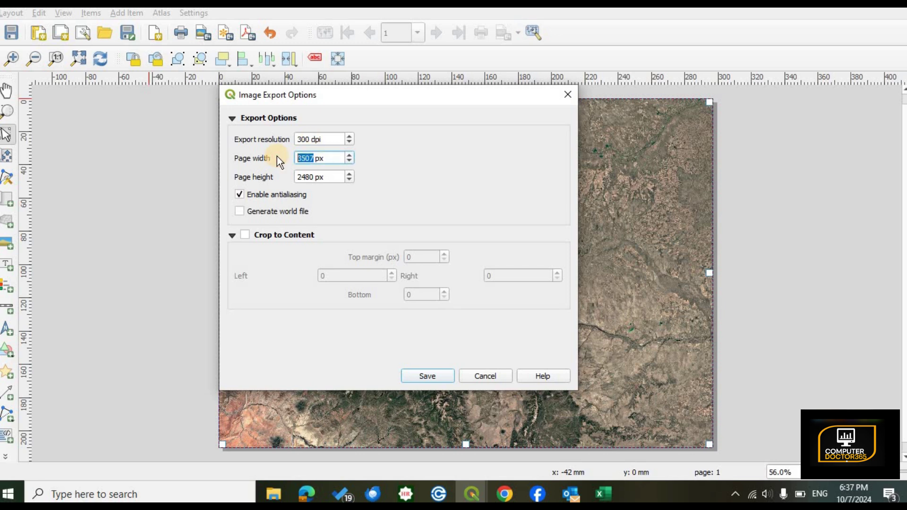
type("819")
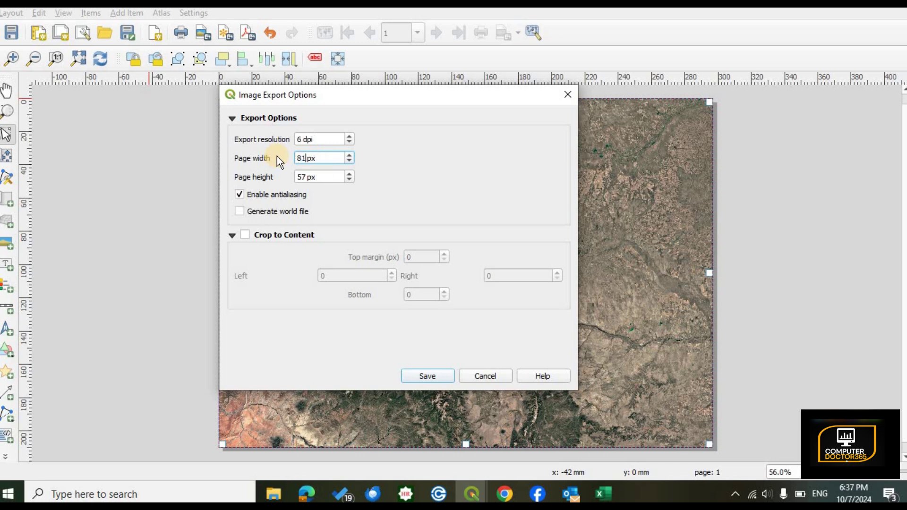
type("2")
left_click(331, 176)
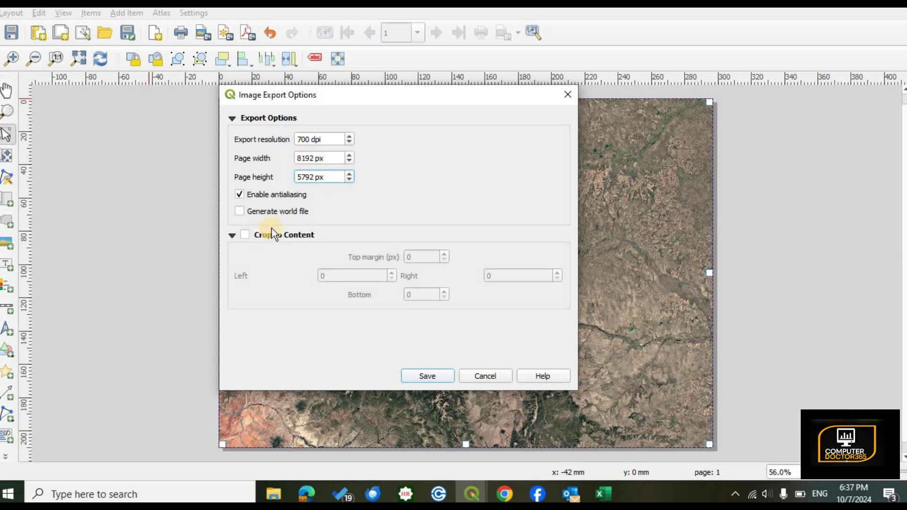
left_click(240, 211)
left_click(431, 376)
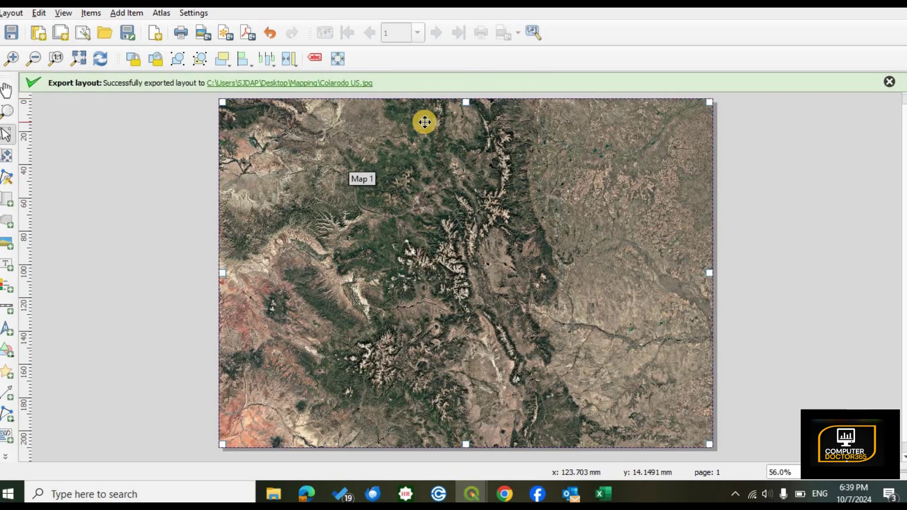
Step: Open the folder that contains the exported Colarodo US image
left_click(295, 86)
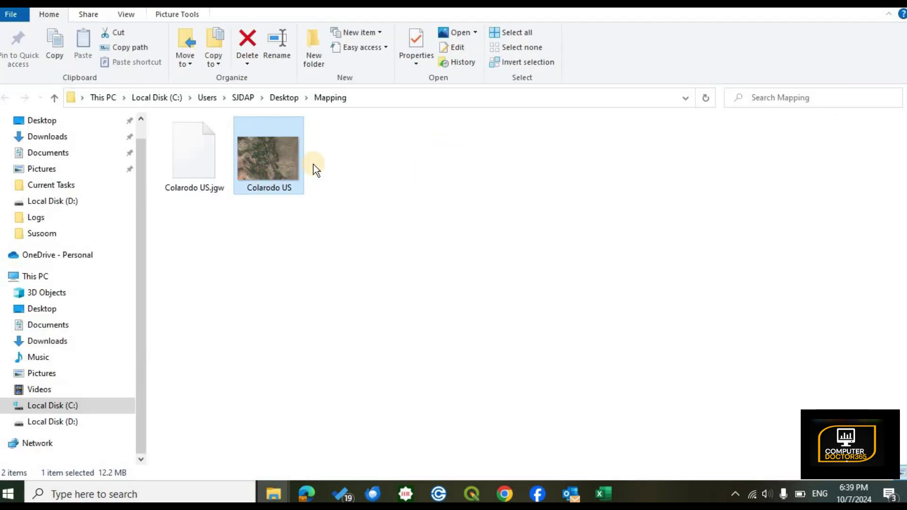
left_click(505, 495)
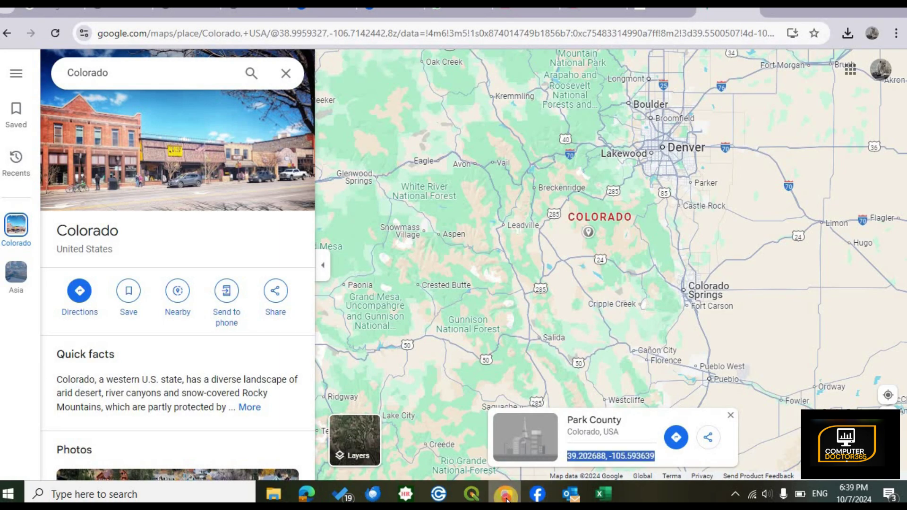
left_click(505, 495)
mouse_move(474, 496)
left_click(510, 427)
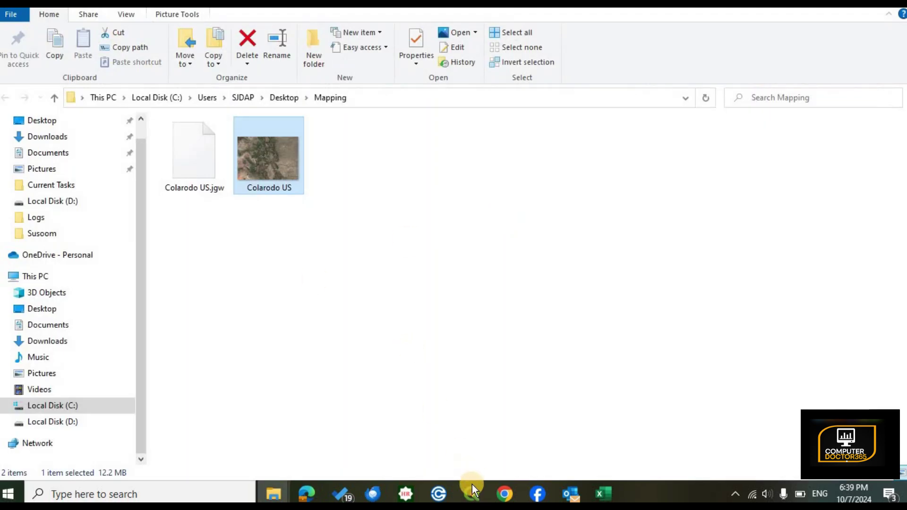
Step: Remove the Google Satellite layer from the QGIS project
left_click(471, 495)
right_click(72, 296)
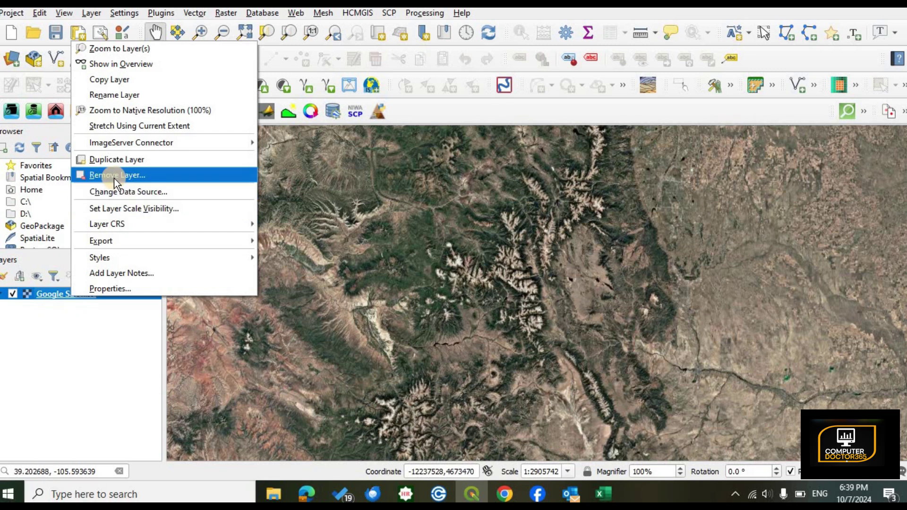
left_click(114, 178)
left_click(431, 256)
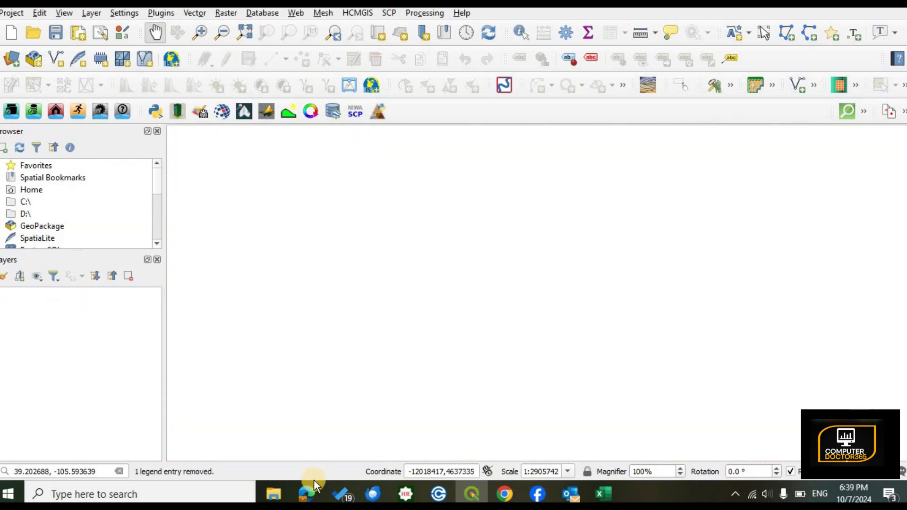
Step: Add the exported Colarodo US image from the Mapping folder as a raster layer and collapse its band list
mouse_move(274, 494)
left_click(328, 422)
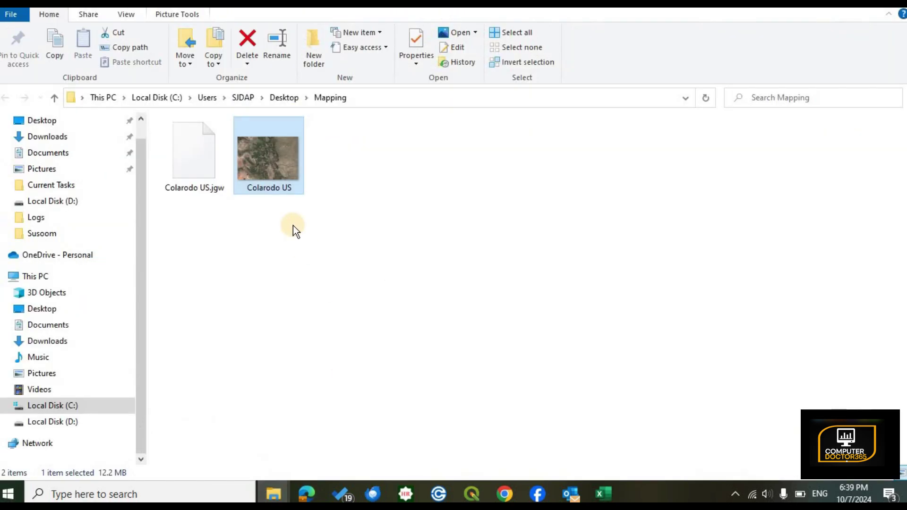
left_click_drag(455, 378, 392, 336)
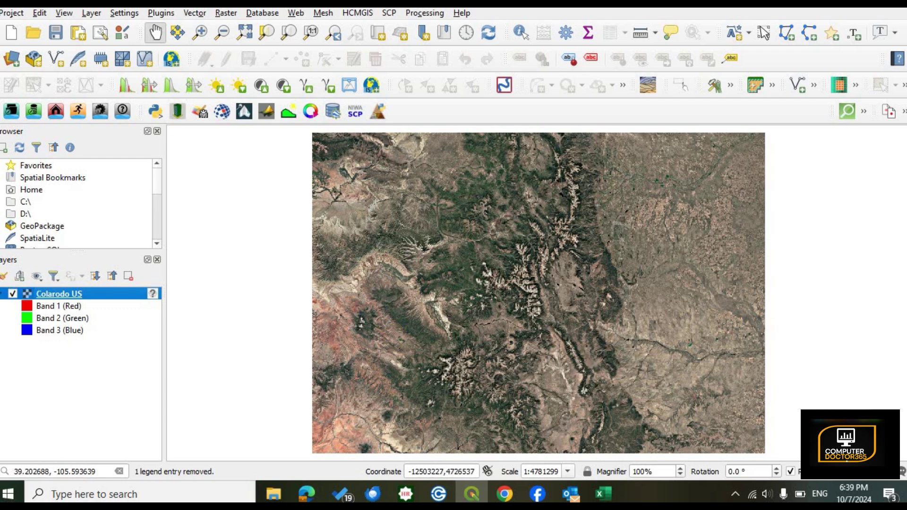
left_click(2, 293)
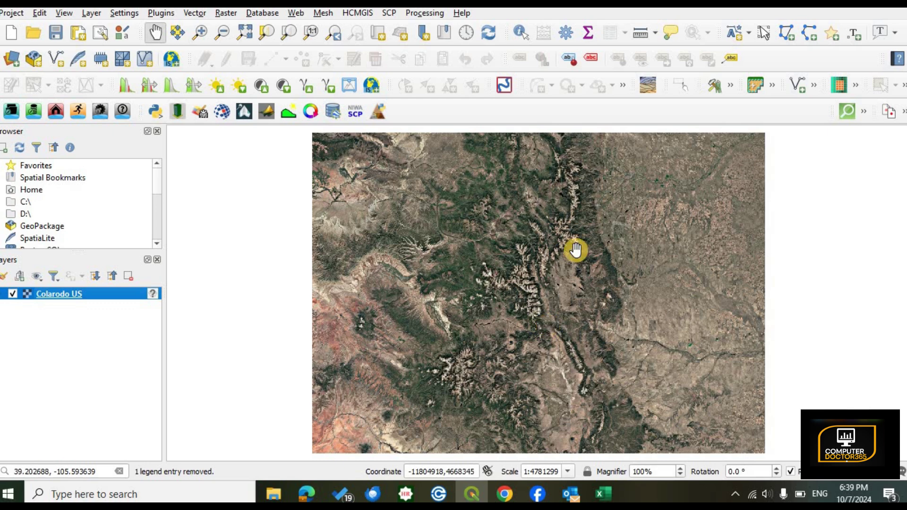
left_click_drag(572, 306, 574, 310)
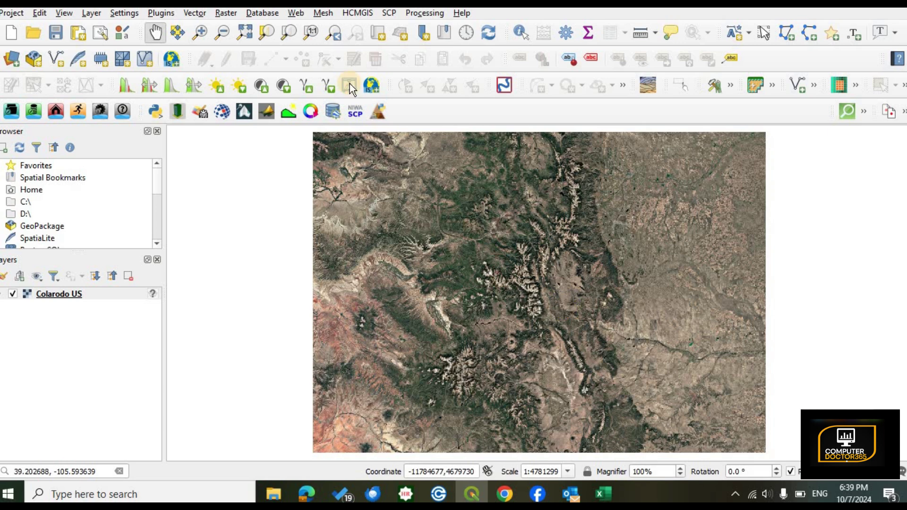
left_click(223, 14)
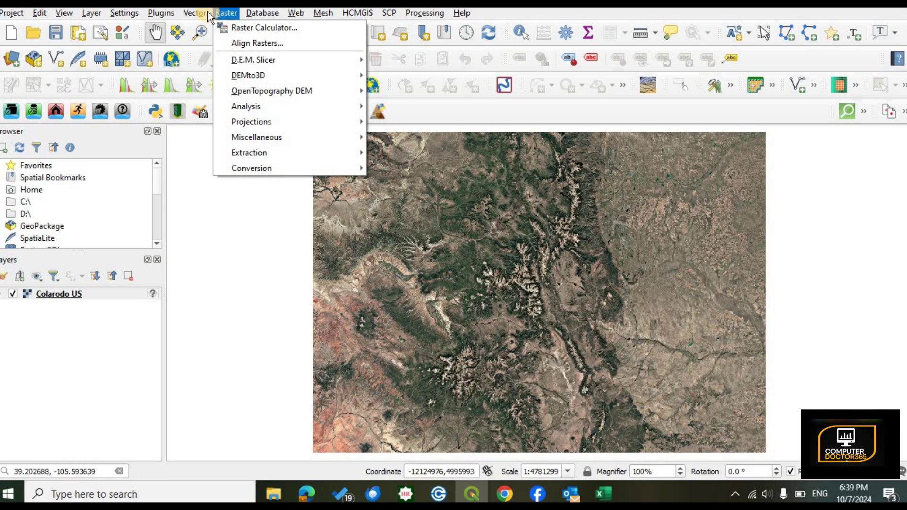
mouse_move(158, 15)
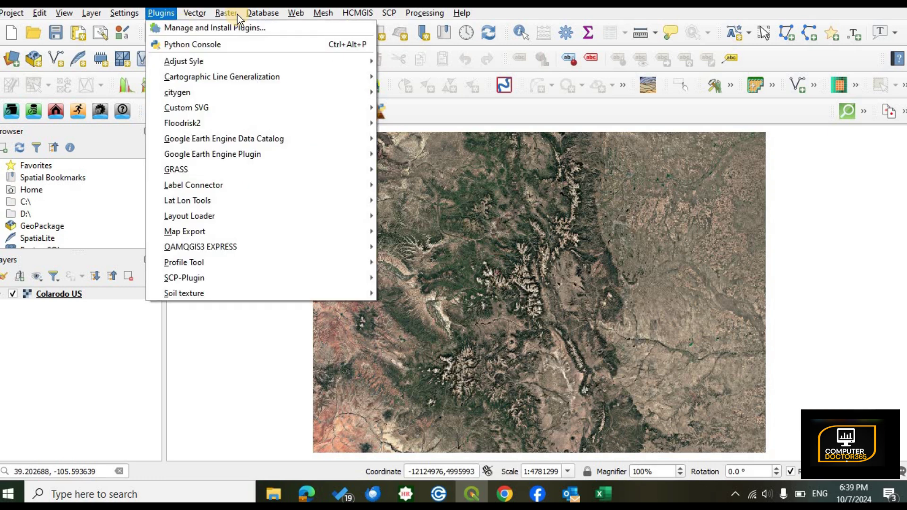
mouse_move(218, 16)
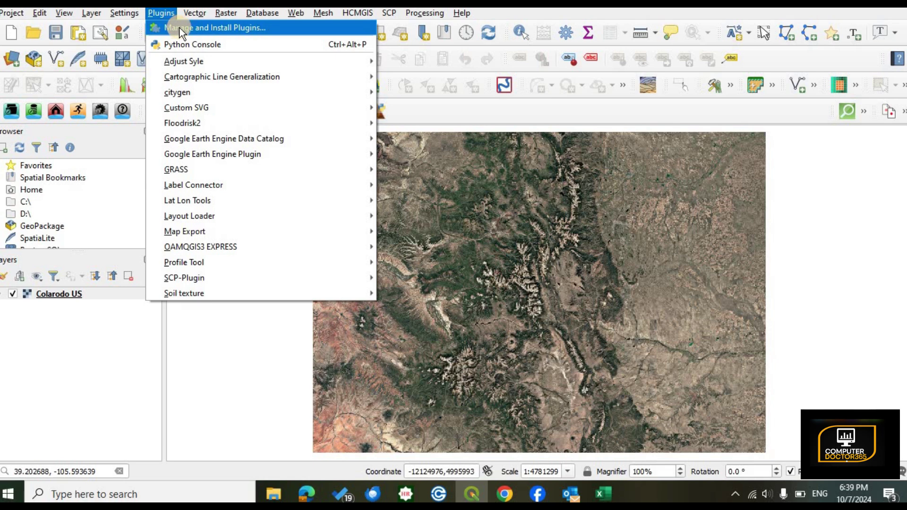
left_click(182, 27)
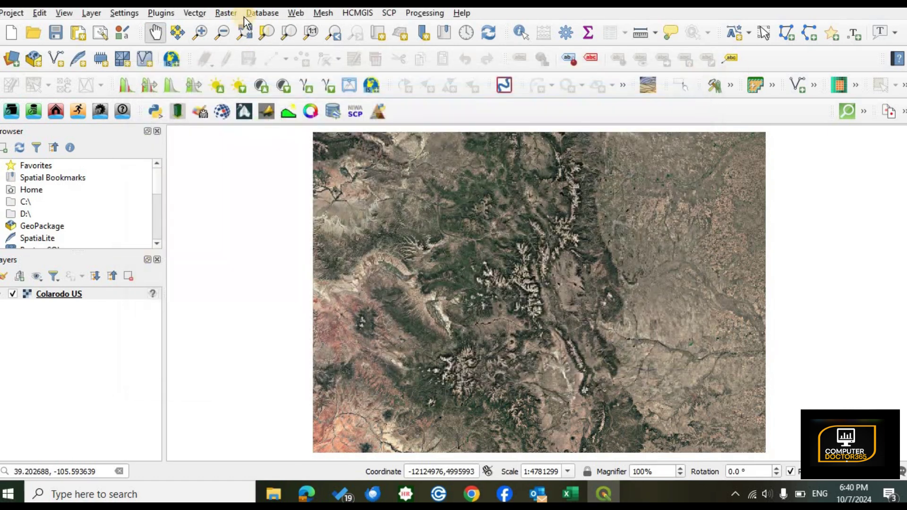
left_click(221, 14)
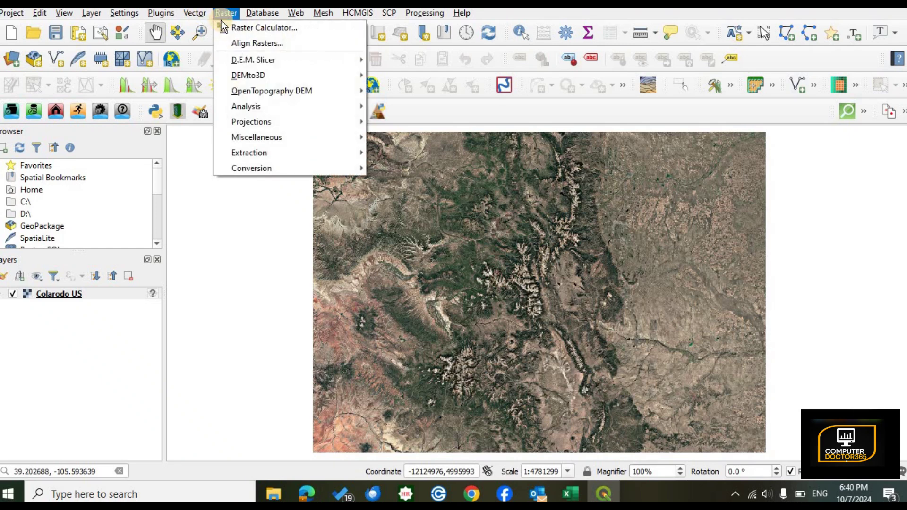
Step: Open the OpenTopography DEM Downloader from the raster tools and choose SRTM 30m as the DEM to download
mouse_move(273, 95)
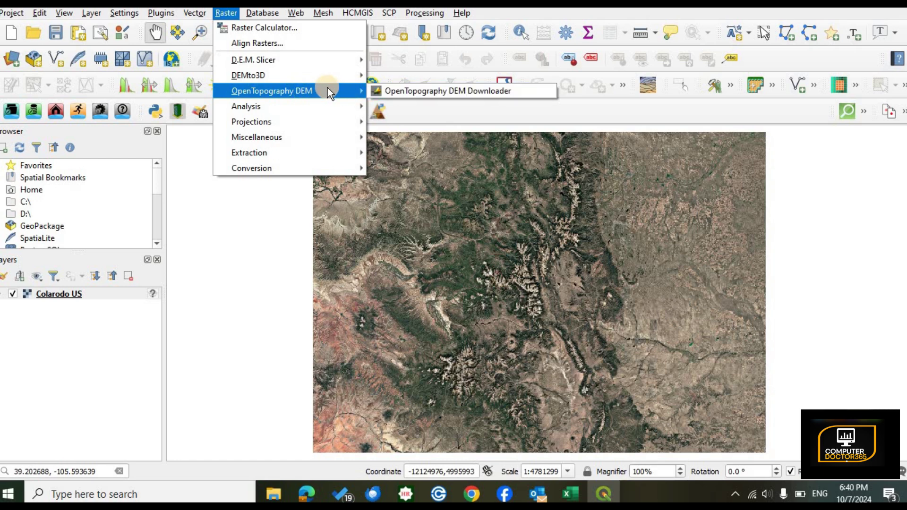
left_click(437, 92)
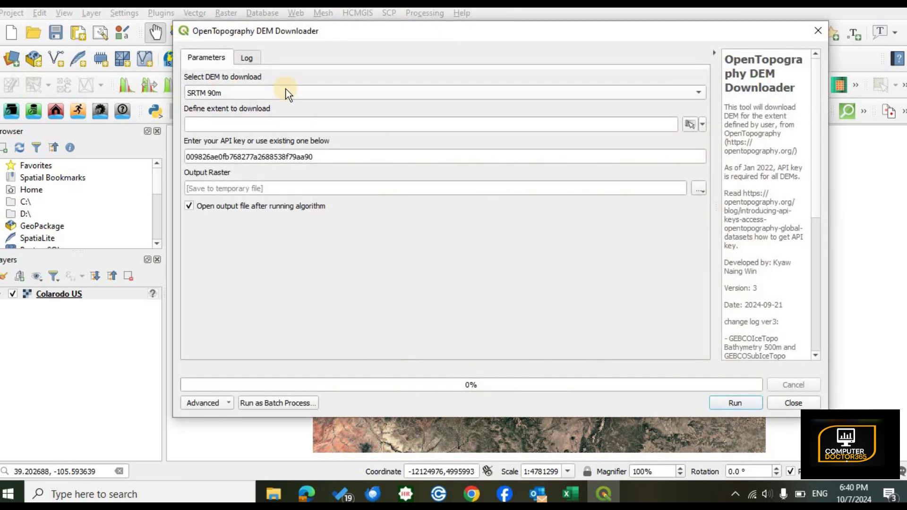
left_click(230, 93)
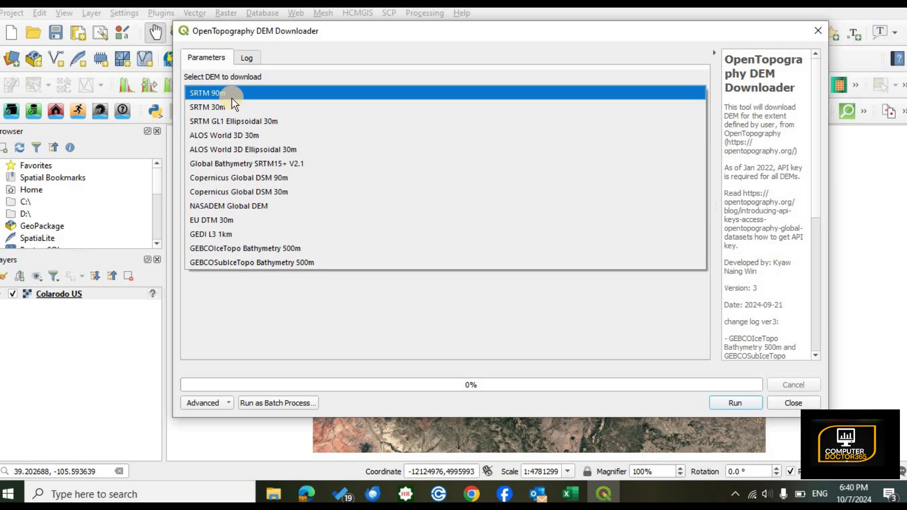
left_click(227, 105)
left_click(306, 93)
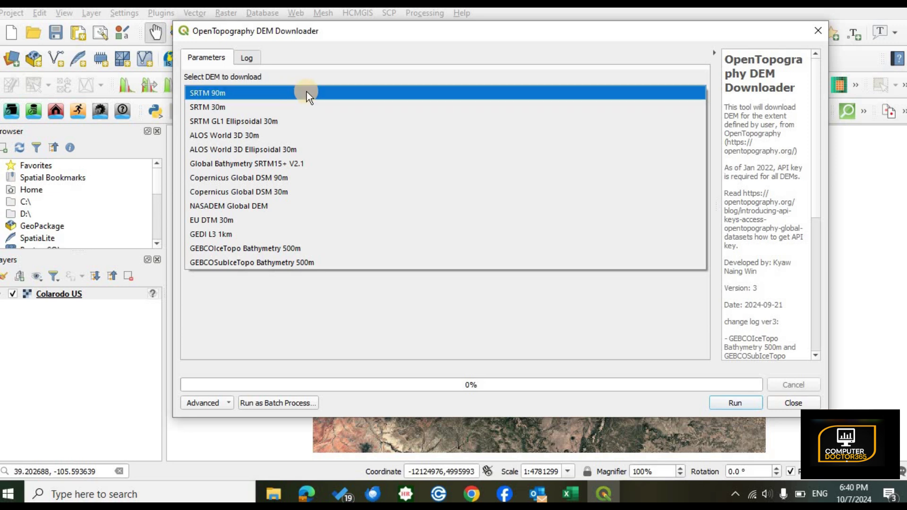
left_click(218, 108)
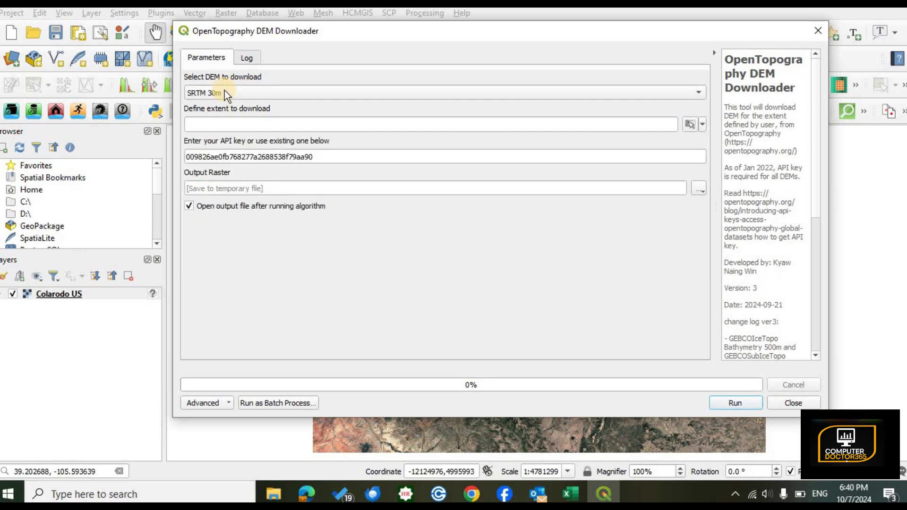
Step: Define the DEM download extent from the current map canvas extent
left_click(247, 125)
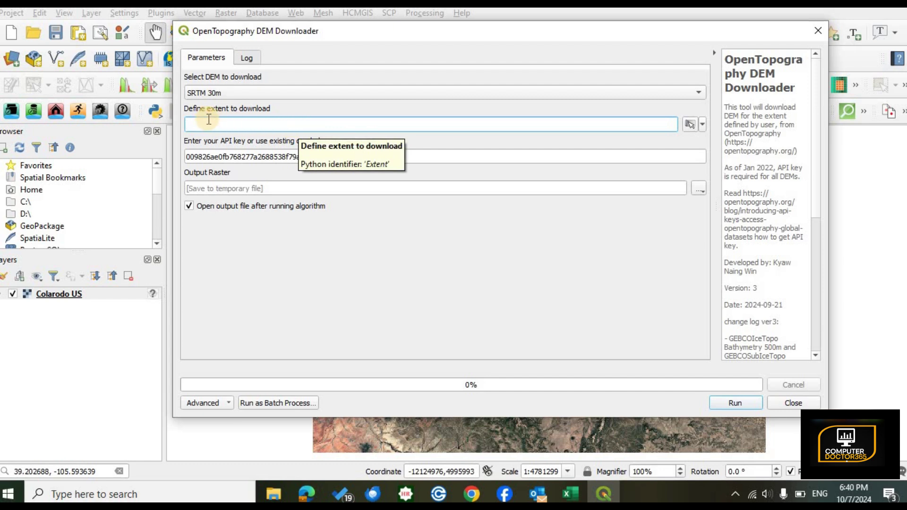
left_click(703, 125)
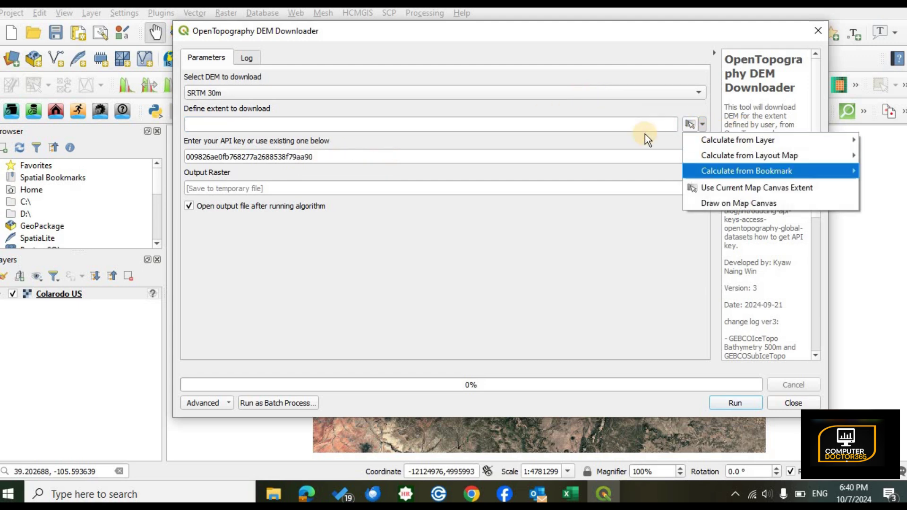
left_click(619, 132)
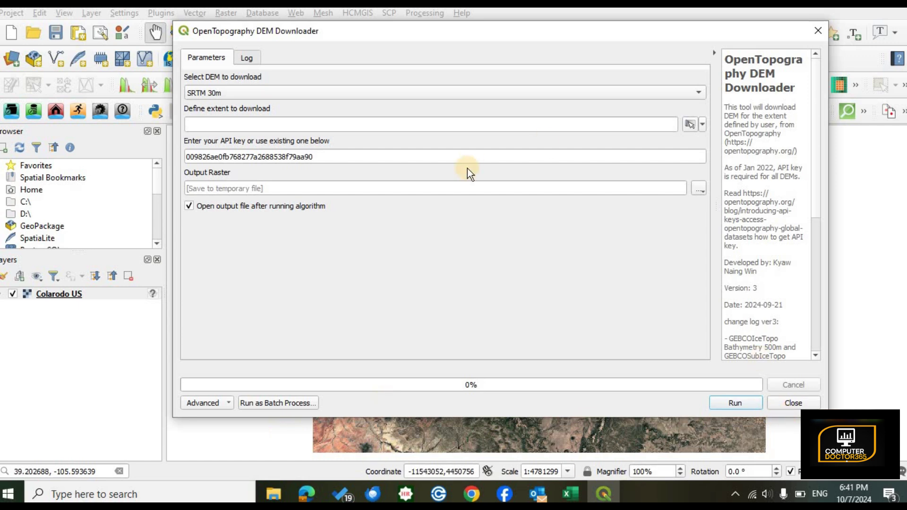
left_click(301, 122)
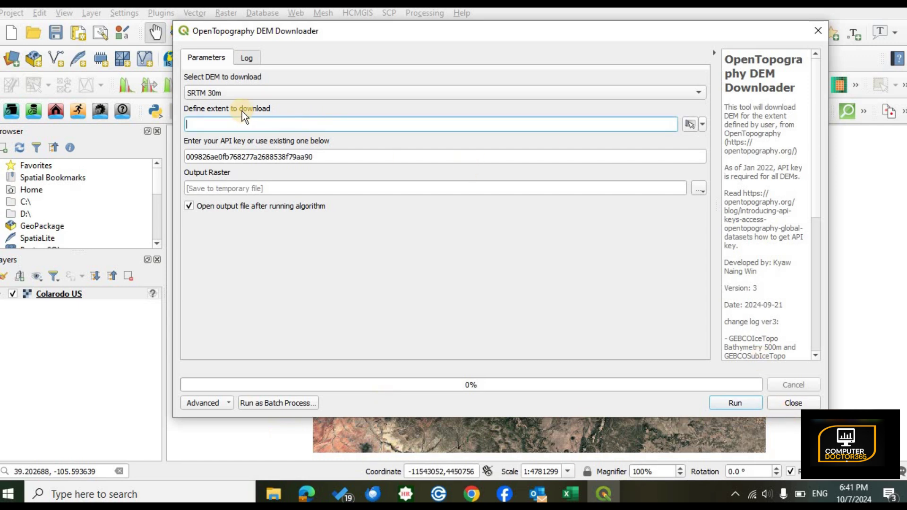
left_click(702, 126)
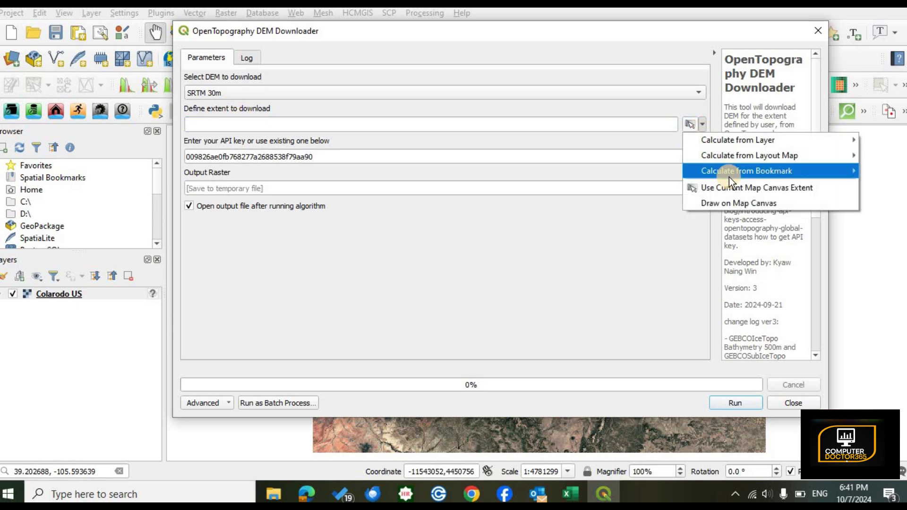
left_click(764, 191)
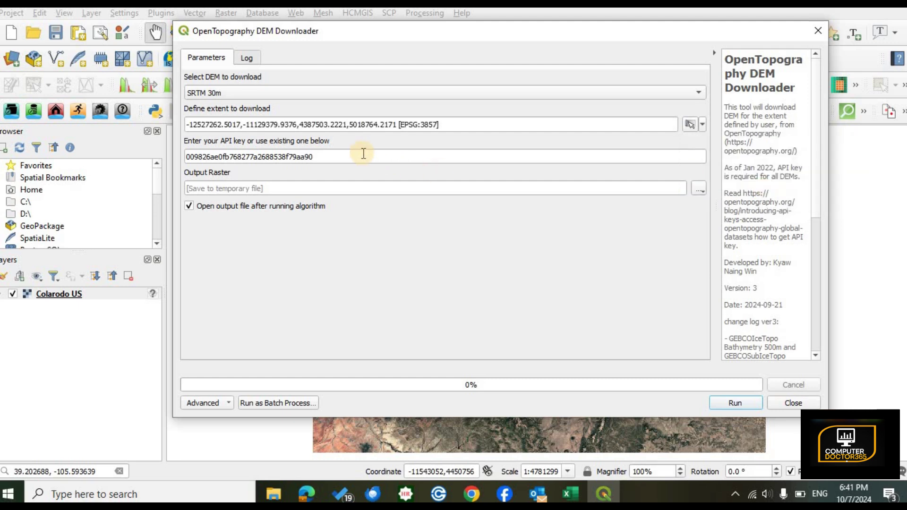
Step: Check the existing API key in the DEM downloader by highlighting it and clearing the selection
left_click(345, 154)
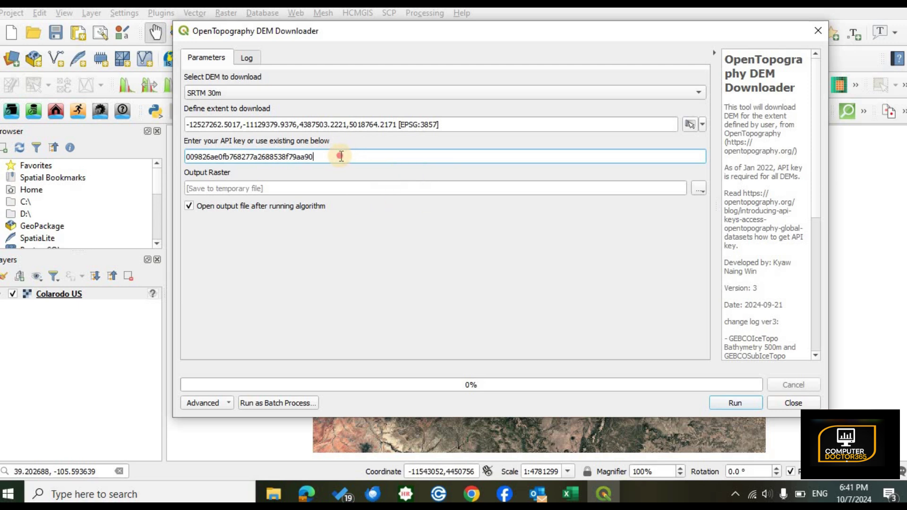
double_click(199, 162)
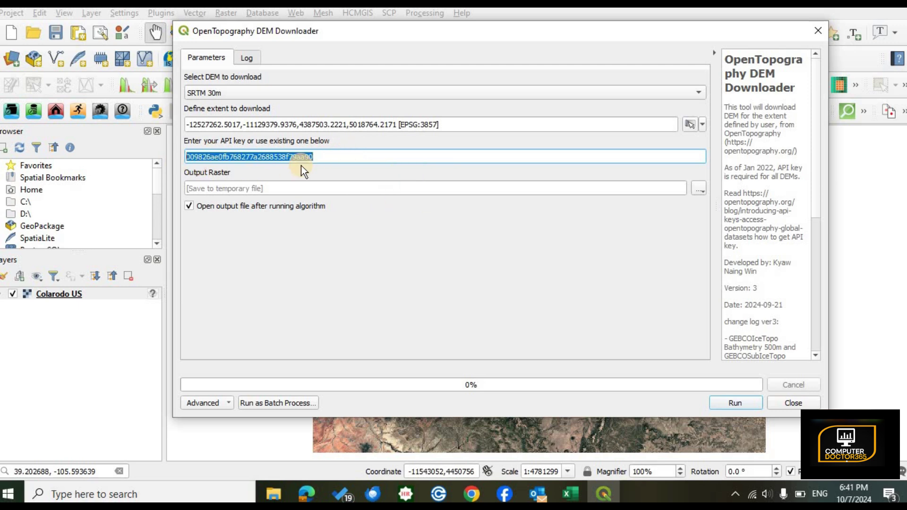
left_click(327, 158)
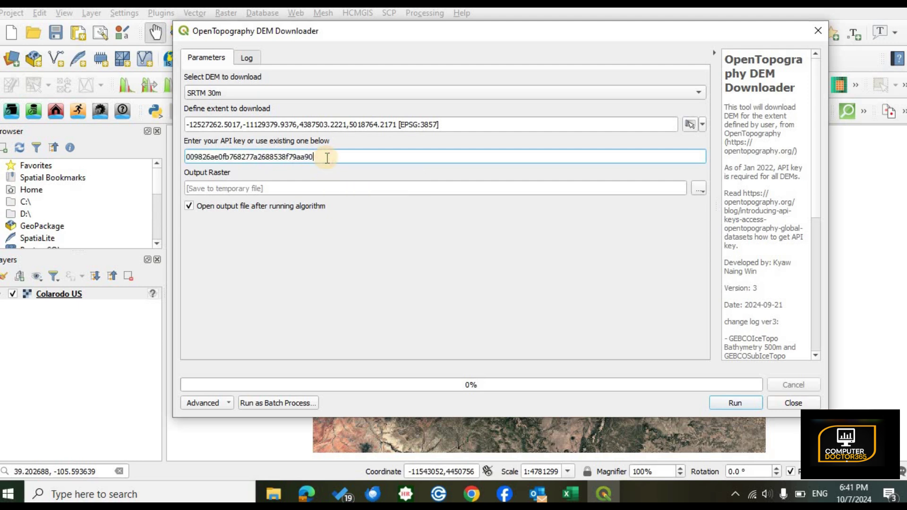
Step: Switch to Chrome and find the API key request option on the opentopography.org homepage
left_click(471, 494)
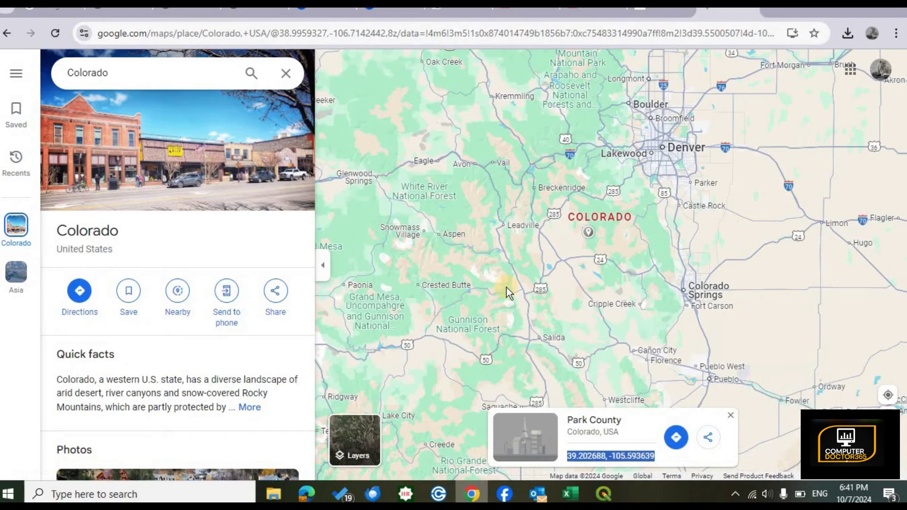
left_click(656, 13)
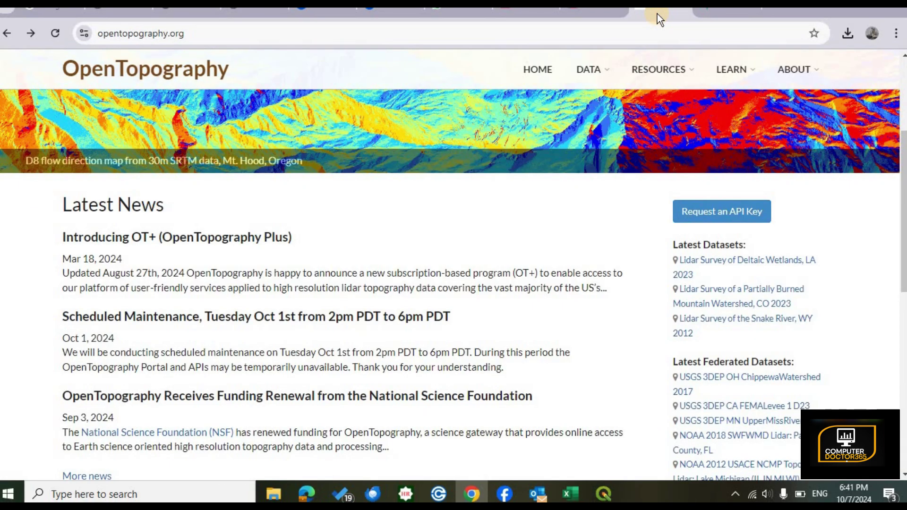
left_click(231, 32)
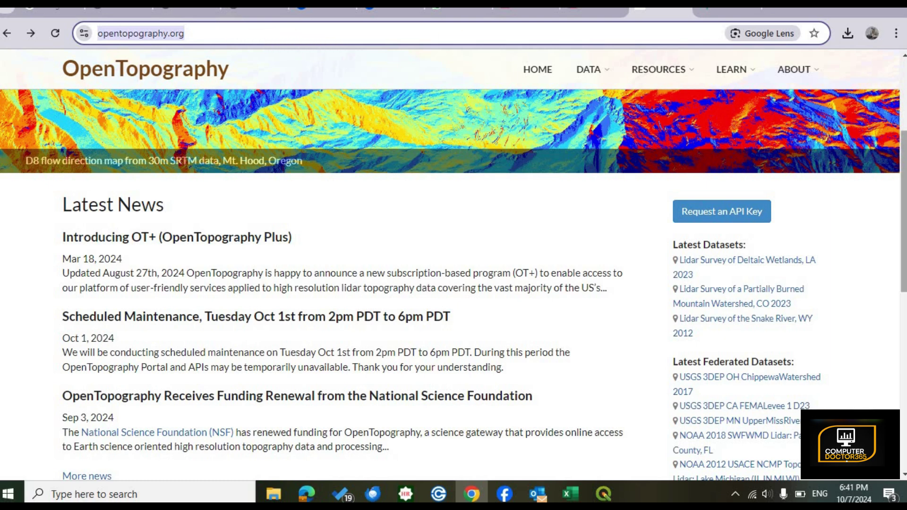
left_click_drag(902, 177, 901, 148)
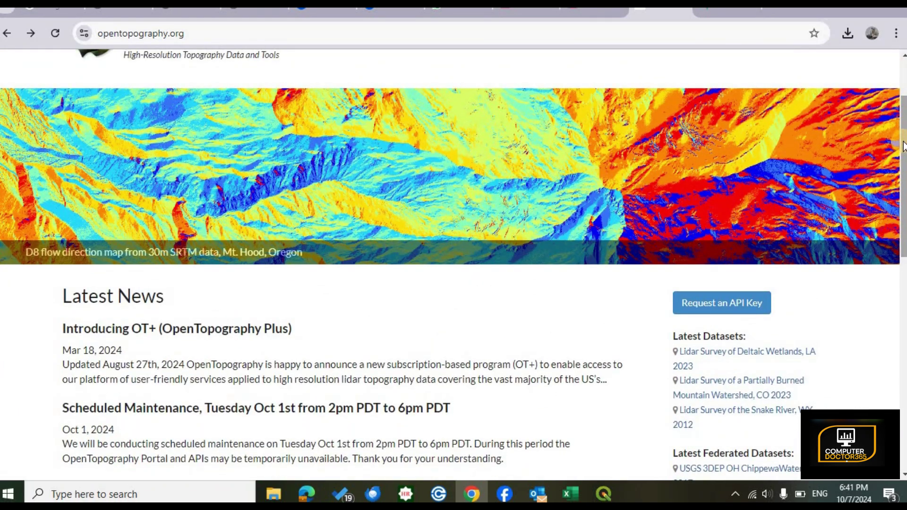
scroll(716, 154, "down", 3)
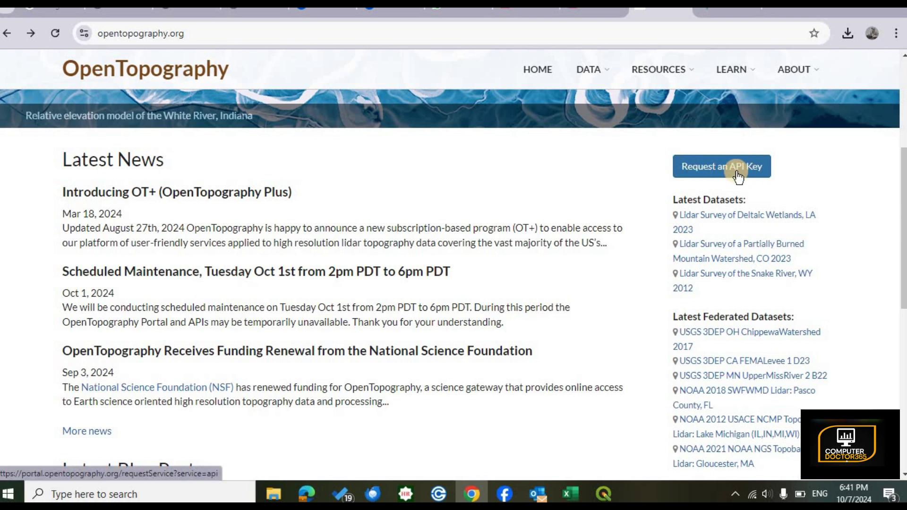
Step: Request an OpenTopography API key, log in with the saved account credentials and view the authorizations page
left_click(718, 174)
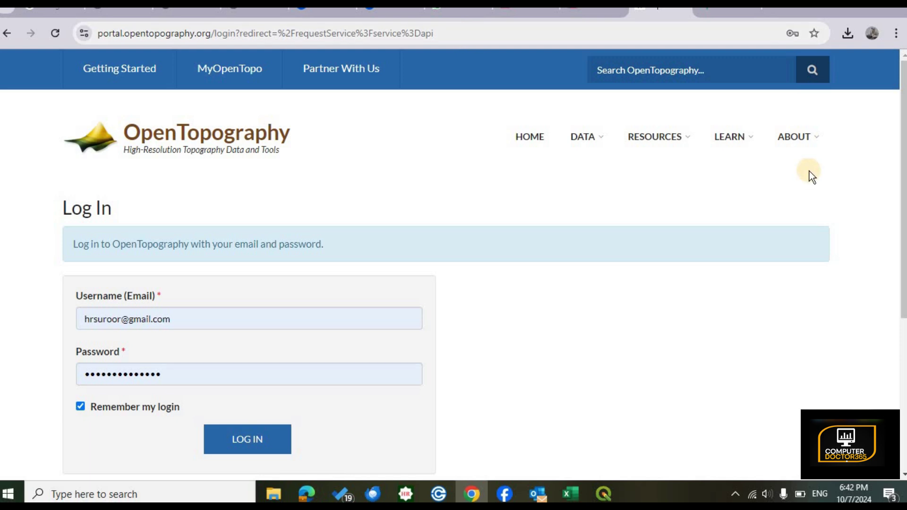
left_click_drag(903, 157, 902, 220)
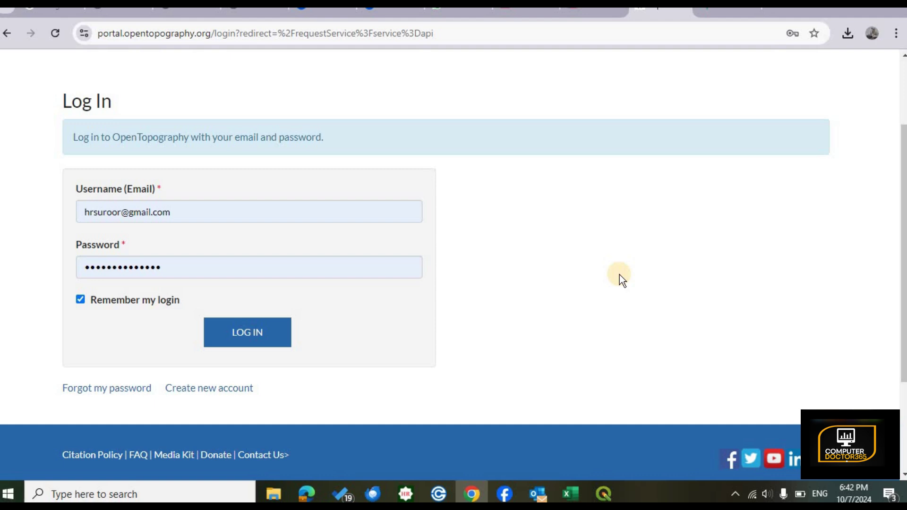
left_click(253, 333)
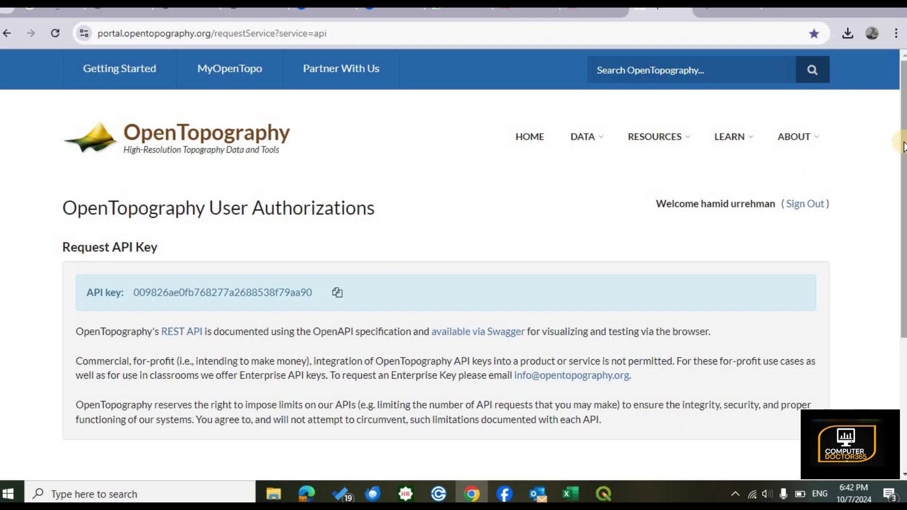
scroll(903, 147, "down", 4)
scroll(903, 146, "up", 3)
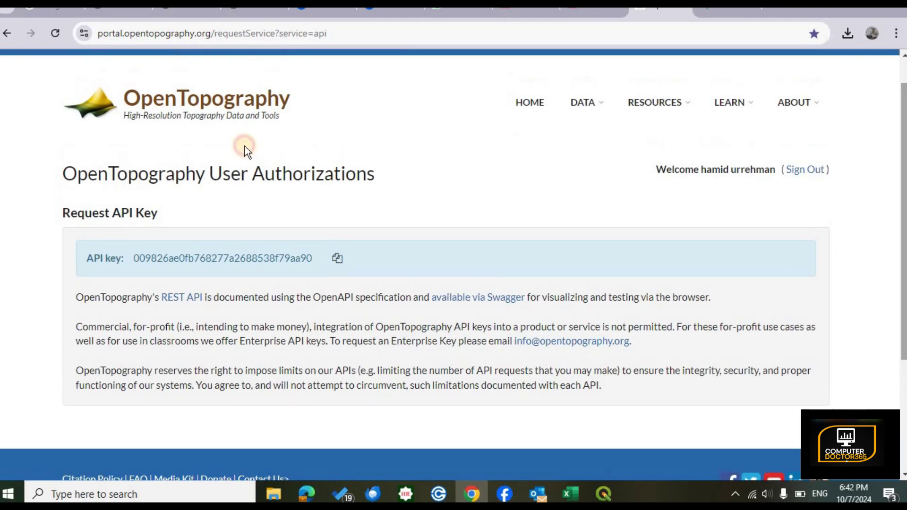
Step: Return to the OpenTopography homepage, reopen the API key request page and highlight the account's API key
left_click(161, 100)
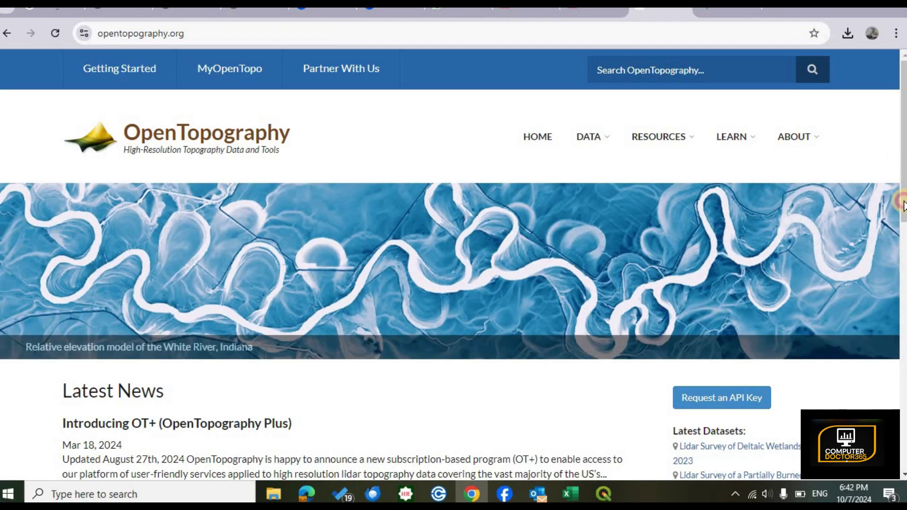
left_click(694, 400)
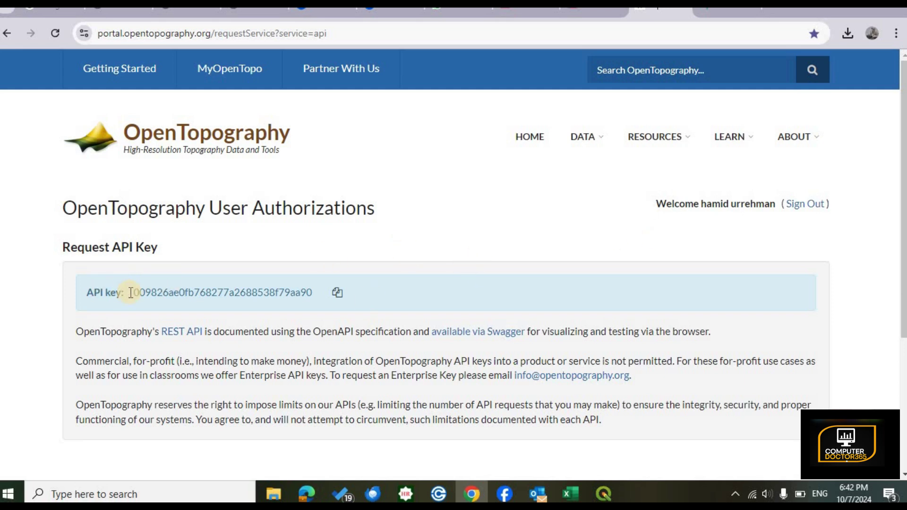
left_click_drag(125, 293, 320, 292)
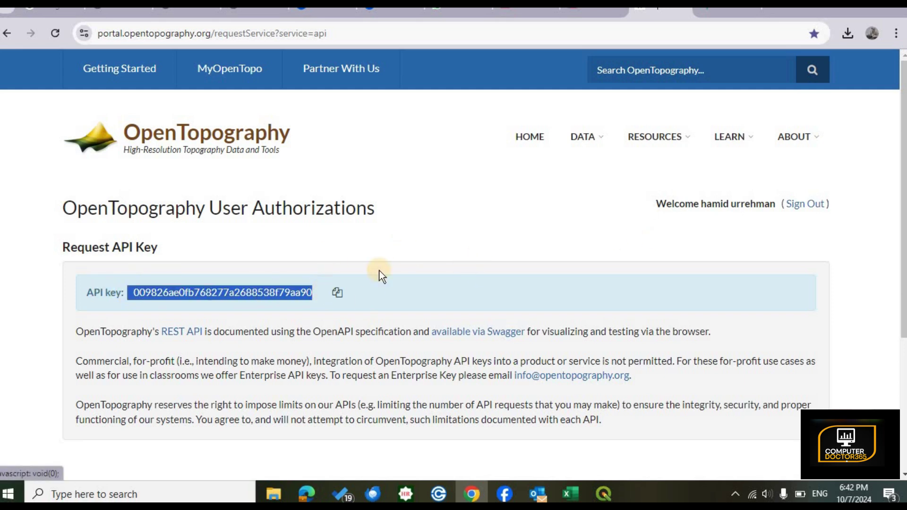
Step: Switch back to QGIS, set the output raster to a TIF named Colorado DEM in the Desktop's Mapping folder and run the DEM download
left_click(603, 493)
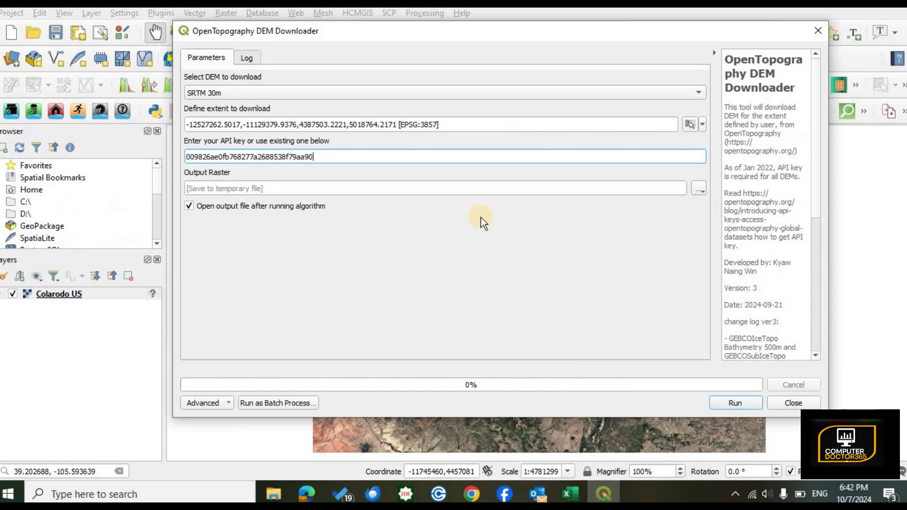
left_click(319, 189)
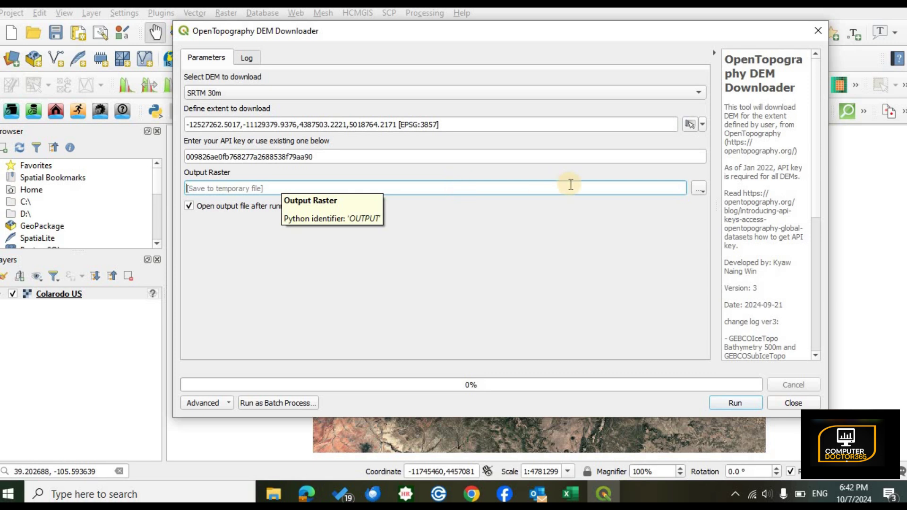
left_click(698, 191)
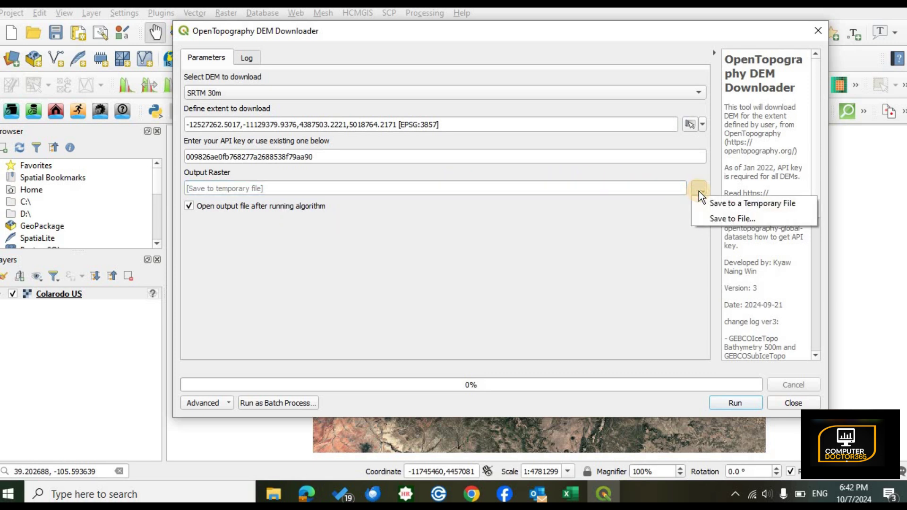
left_click(726, 217)
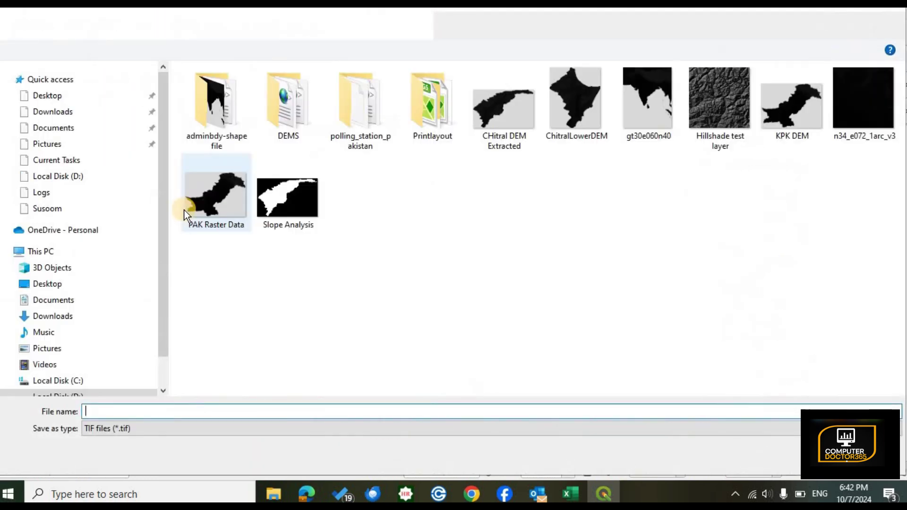
left_click(51, 101)
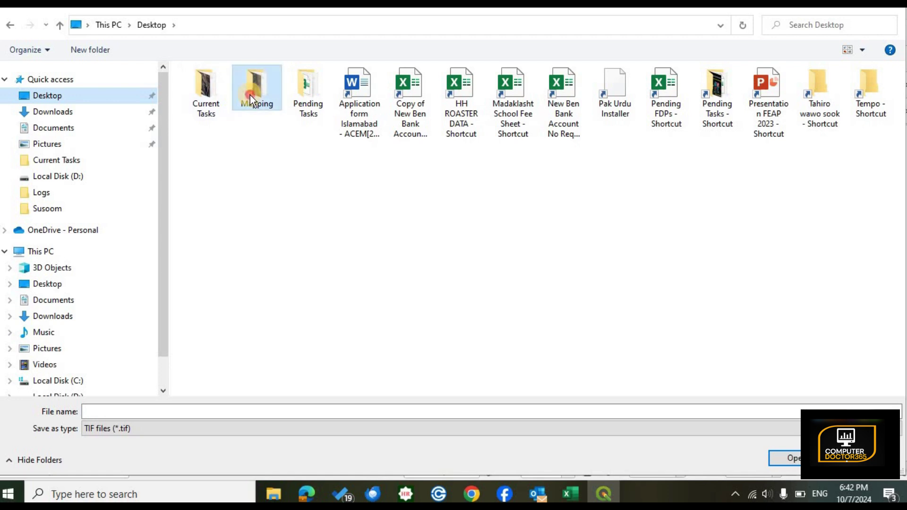
double_click(251, 95)
left_click(155, 411)
type("C")
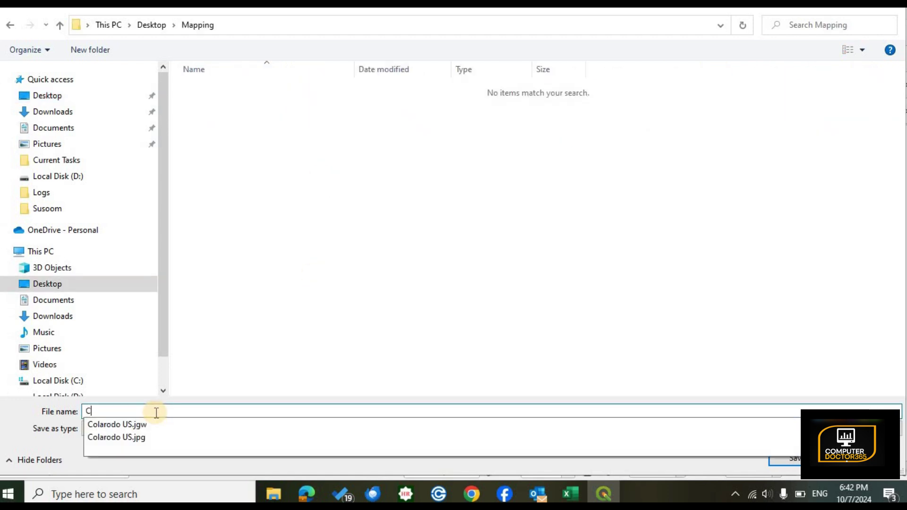
type("olorado DEM")
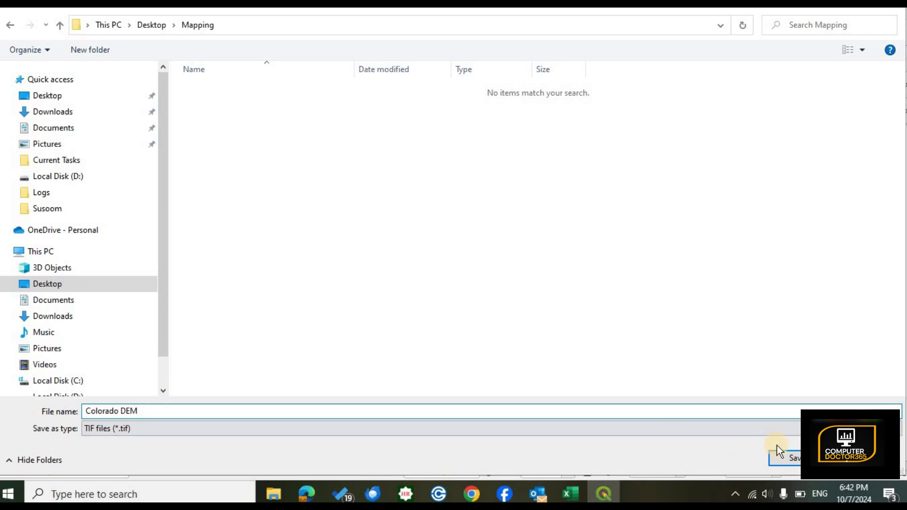
left_click(784, 458)
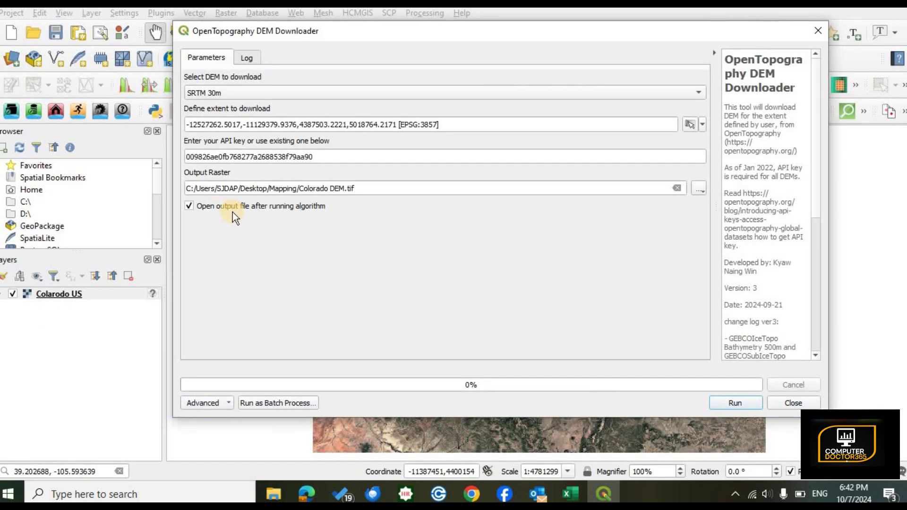
left_click(734, 403)
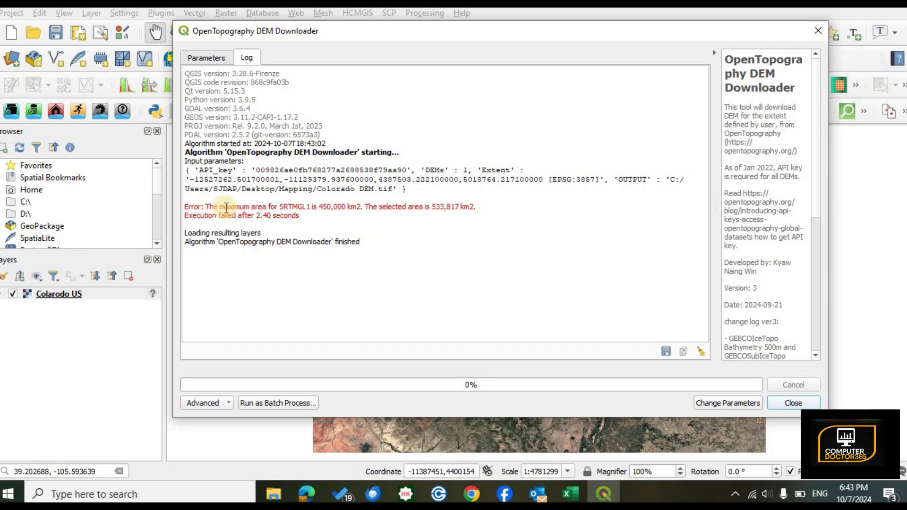
Step: Read the error in the DEM download log, change the DEM to download to SRTM 90m and rerun the download
left_click_drag(206, 203, 326, 209)
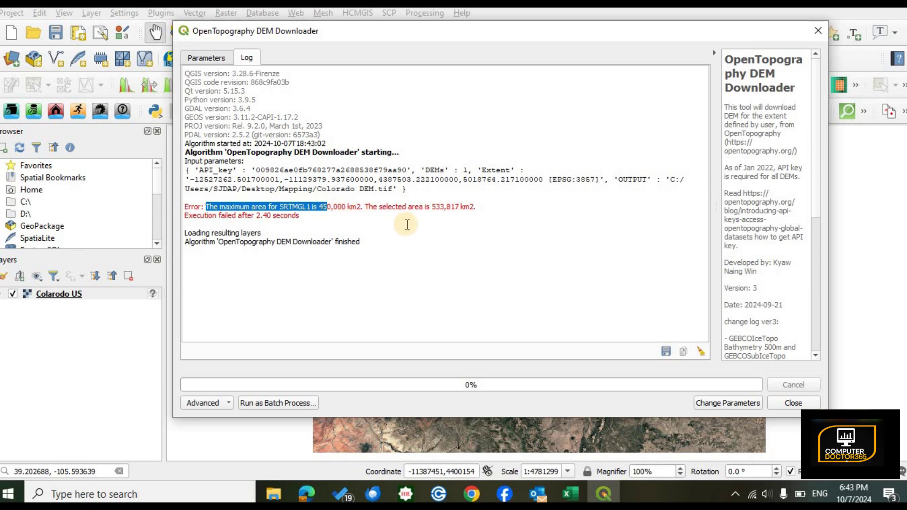
left_click(362, 206)
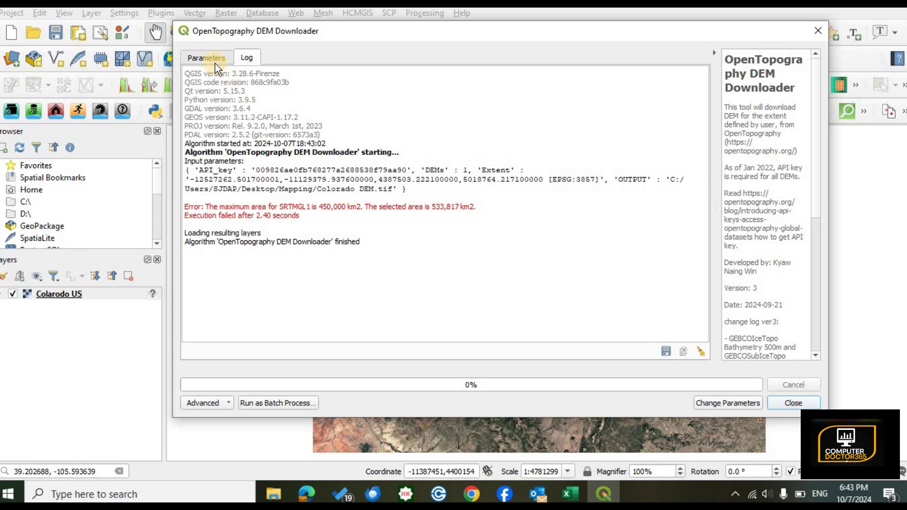
left_click(204, 55)
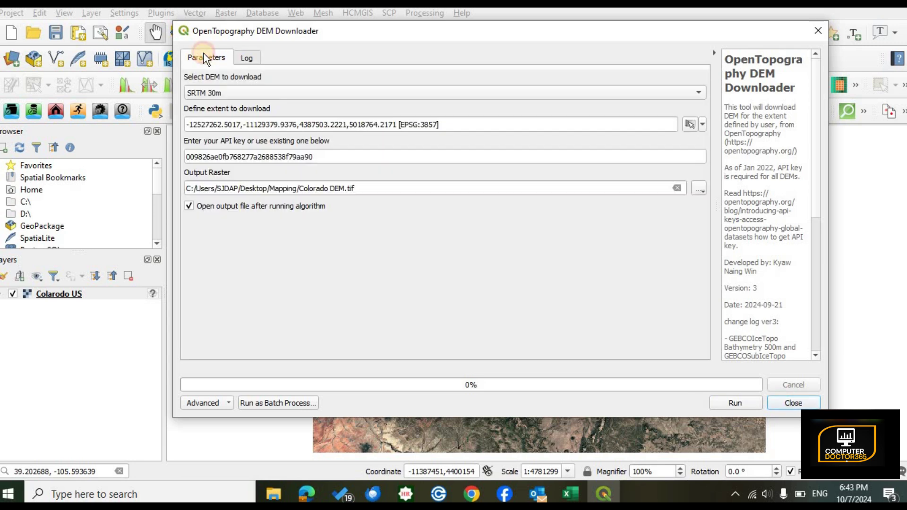
left_click(242, 95)
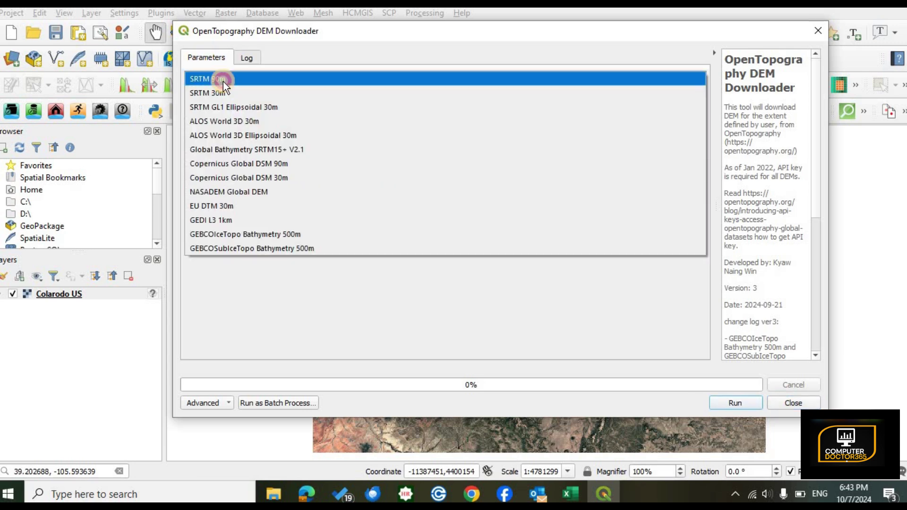
left_click(223, 82)
left_click(733, 403)
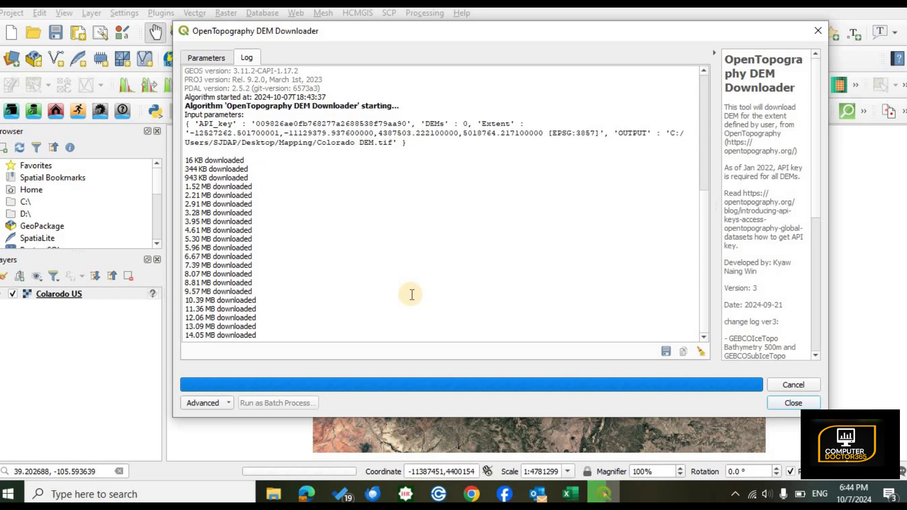
Step: Check the running download's parameters, follow its log until it finishes, and close the OpenTopography DEM Downloader
left_click(216, 57)
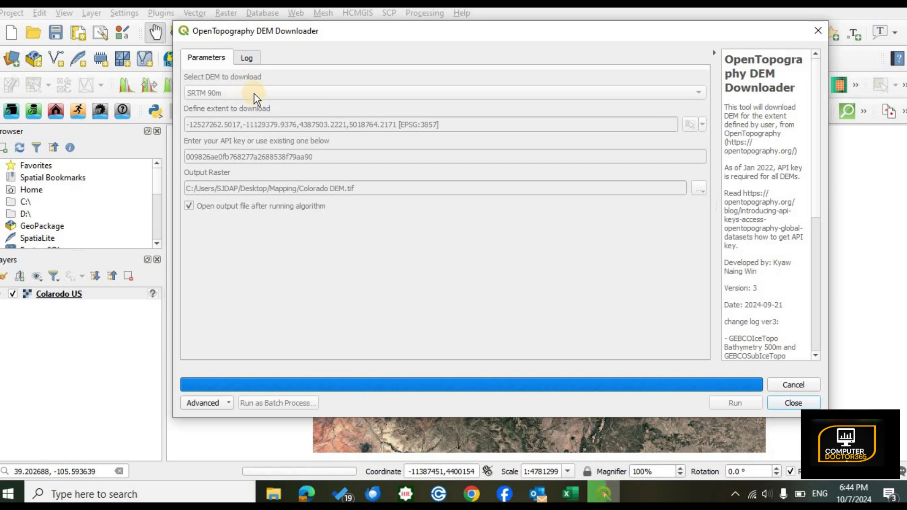
left_click(246, 58)
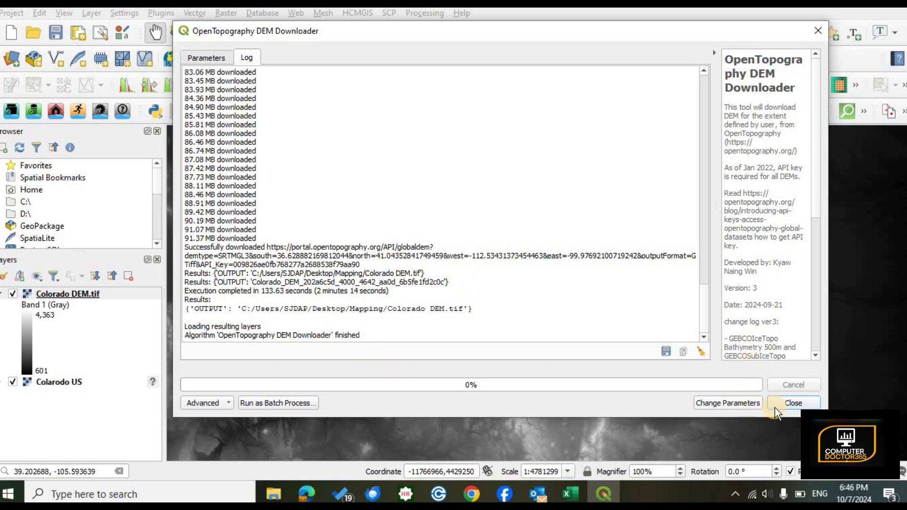
left_click(780, 401)
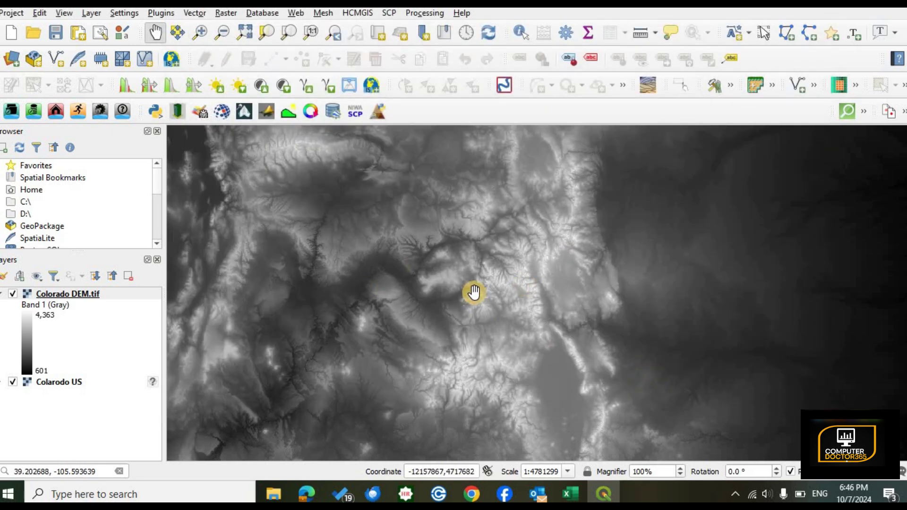
Step: Hide and reshow the Colorado DEM layer to compare it with the satellite image, and collapse its legend
left_click(13, 293)
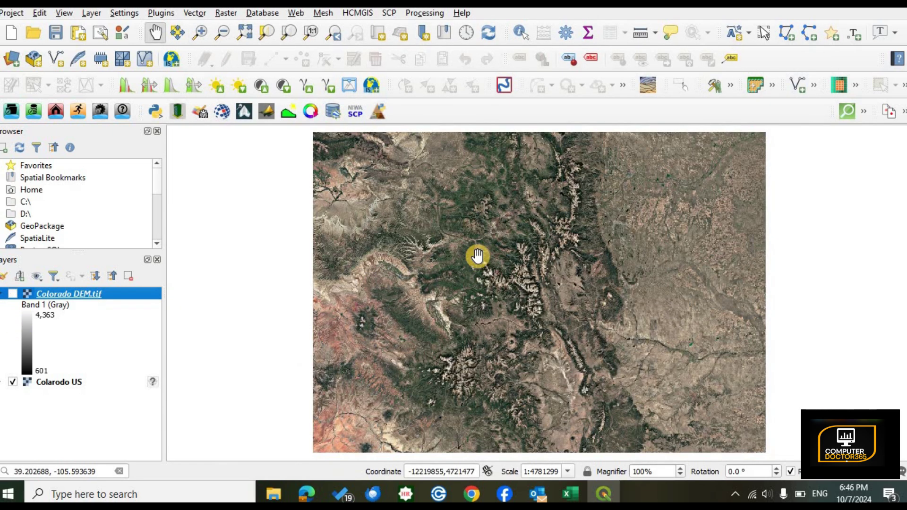
left_click(12, 293)
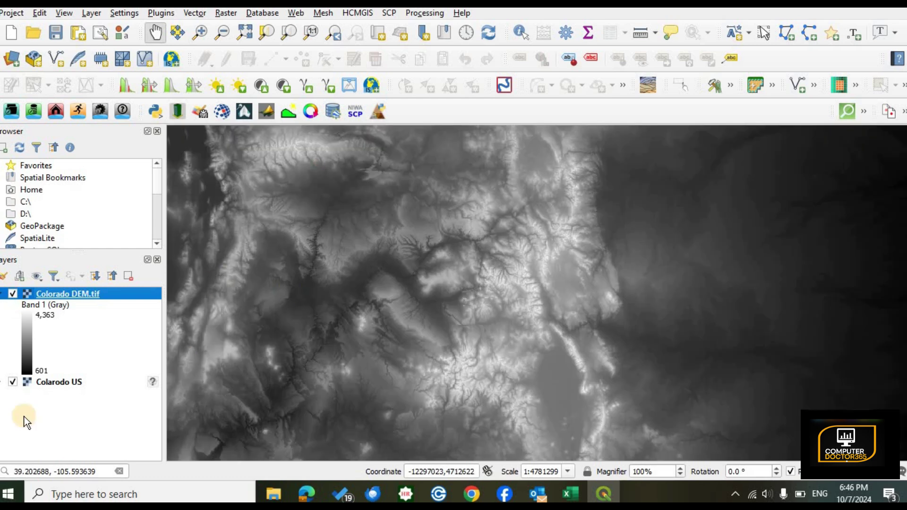
left_click(4, 293)
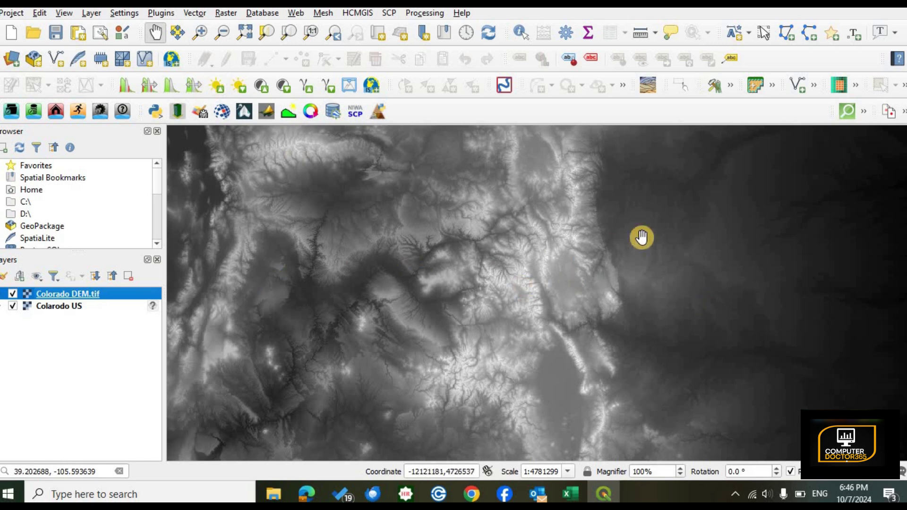
Step: Compare the full extents of the Colorado DEM and the satellite image by temporarily hiding the DEM, and inspect the DEM's terrain up close
left_click(223, 34)
left_click_drag(369, 198, 709, 405)
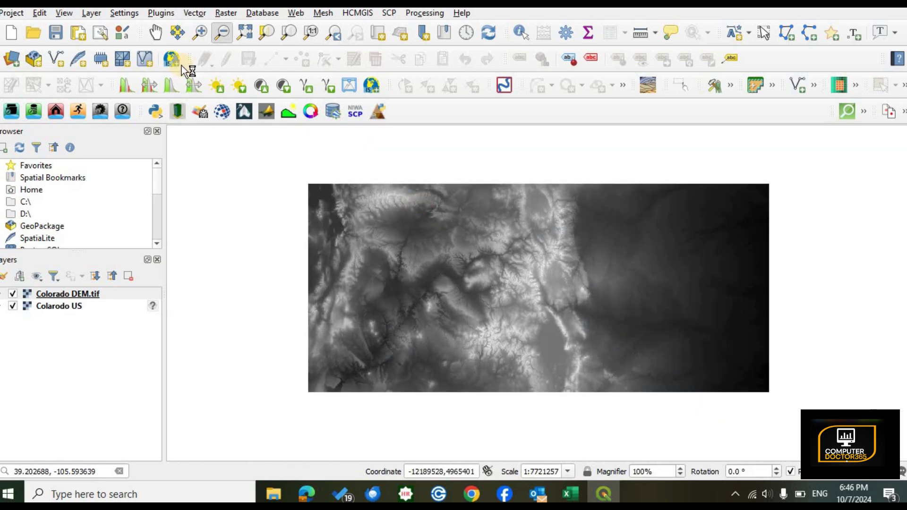
left_click(13, 294)
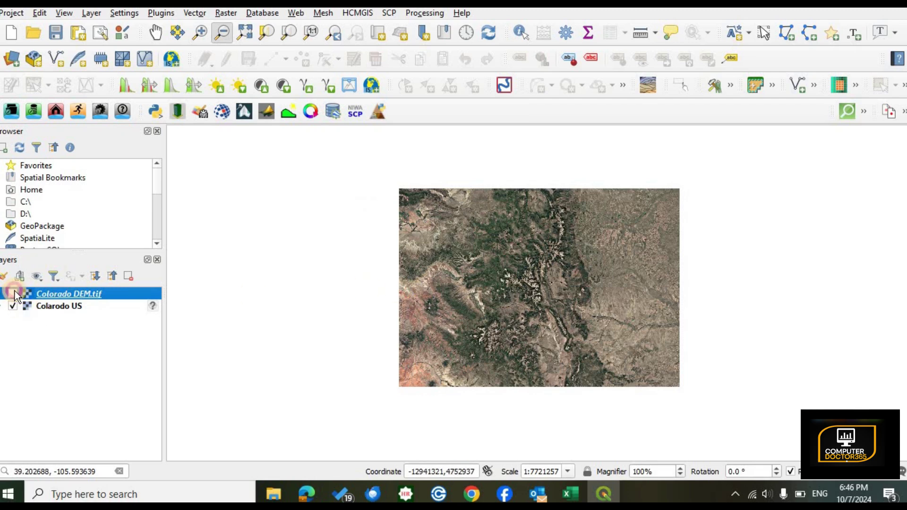
left_click(13, 294)
left_click(200, 33)
left_click_drag(340, 203, 717, 353)
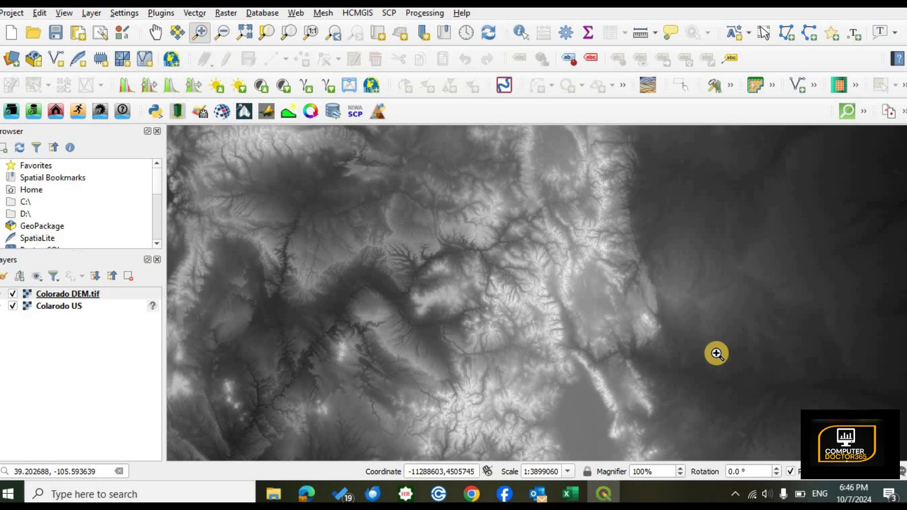